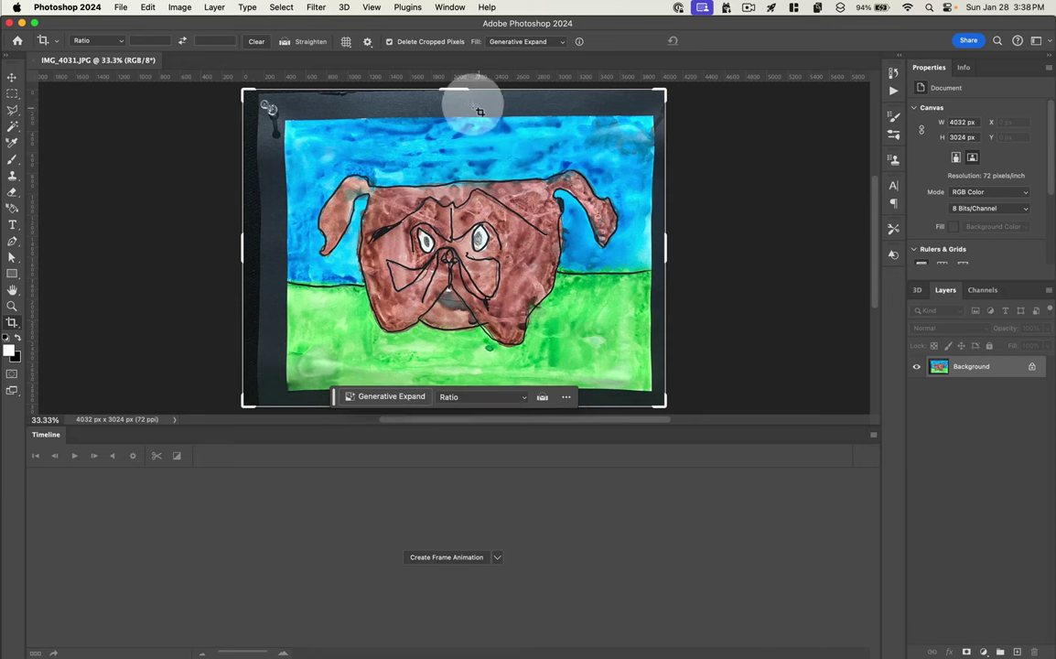
Crop the photo to just the painting (3142 × 2356 px) and unlock the Background as Layer 0
drag(455, 91, 458, 129)
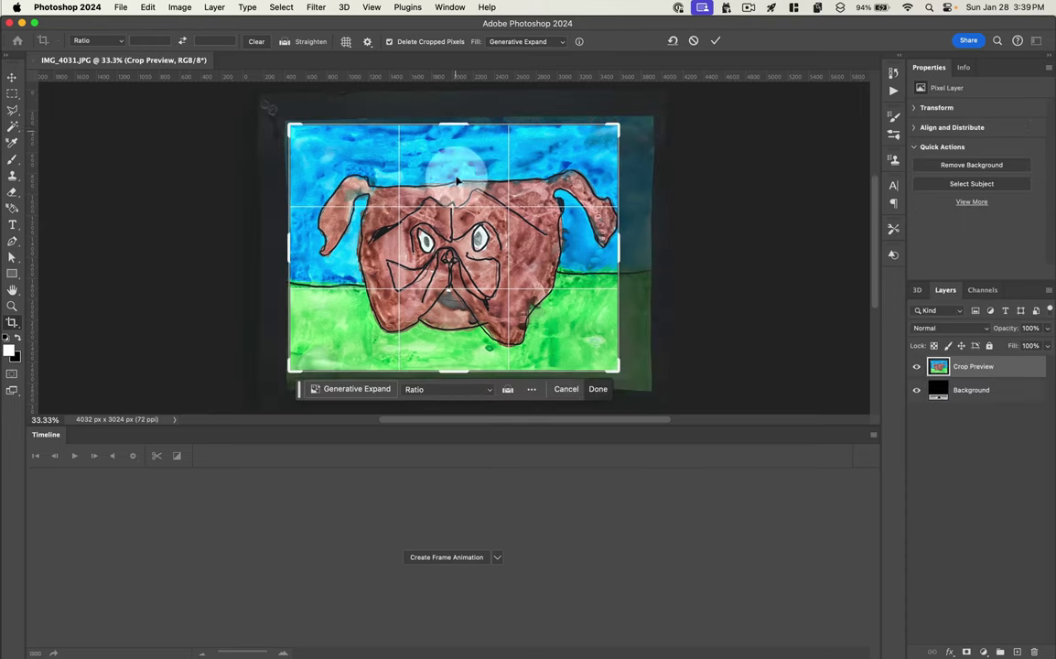
drag(492, 255, 482, 257)
key(Return)
double_click(972, 367)
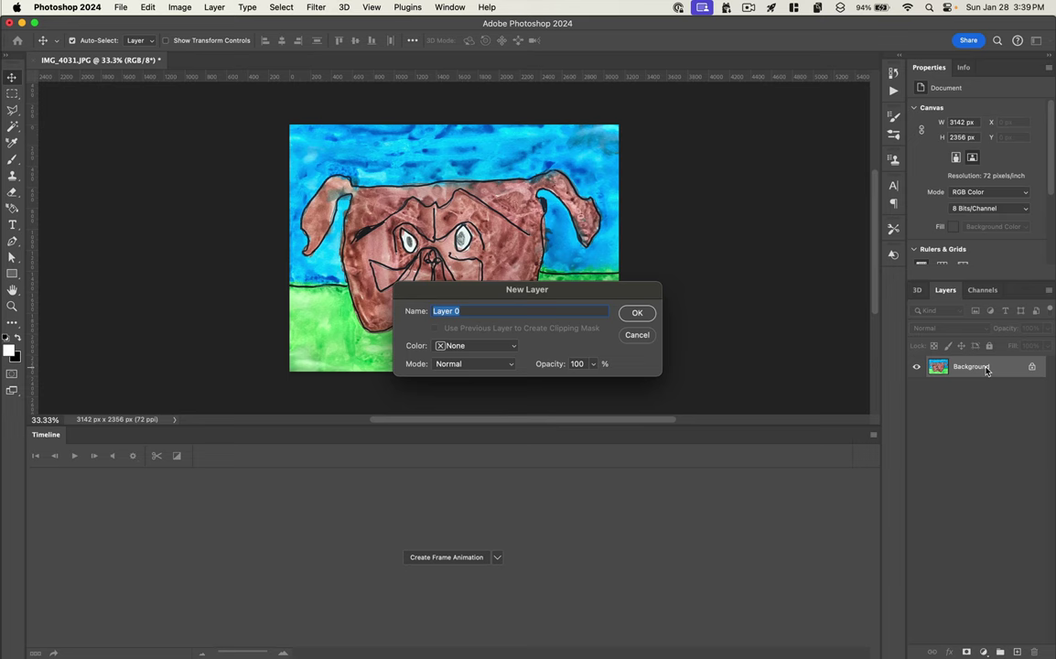
key(Return)
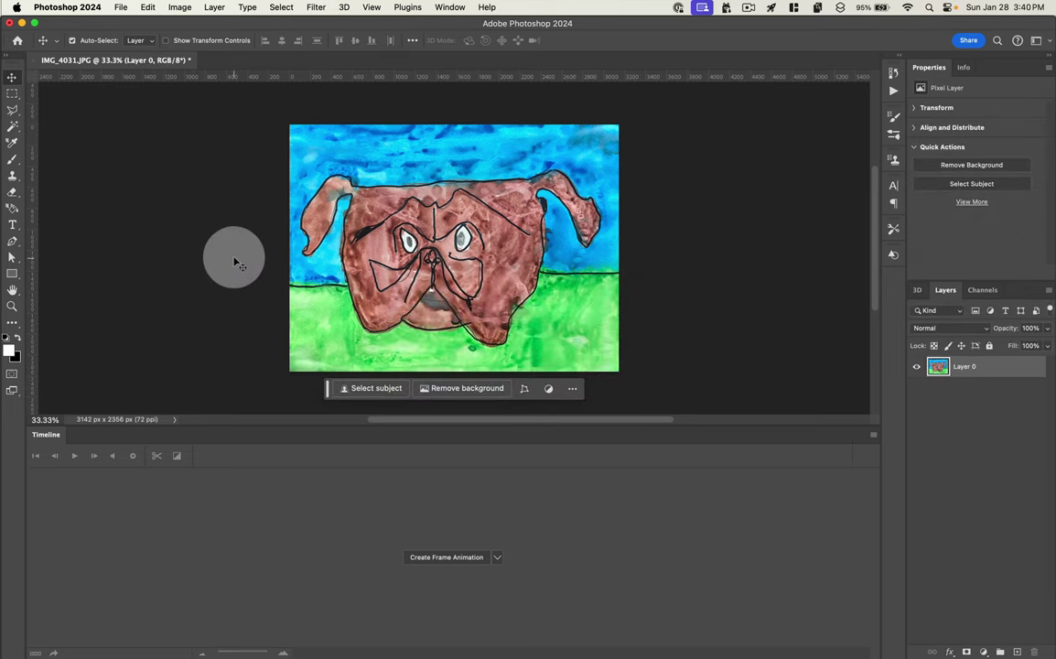
Resize the image to 1200 px wide (1200 × 900 px at 72 ppi) in Image Size
click(179, 8)
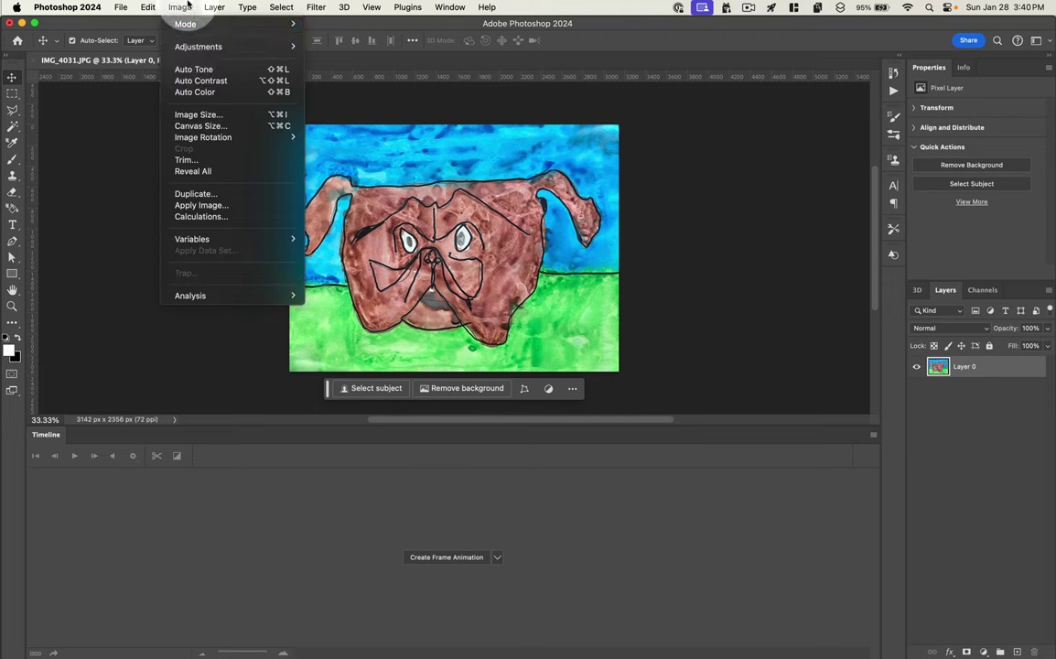
click(188, 117)
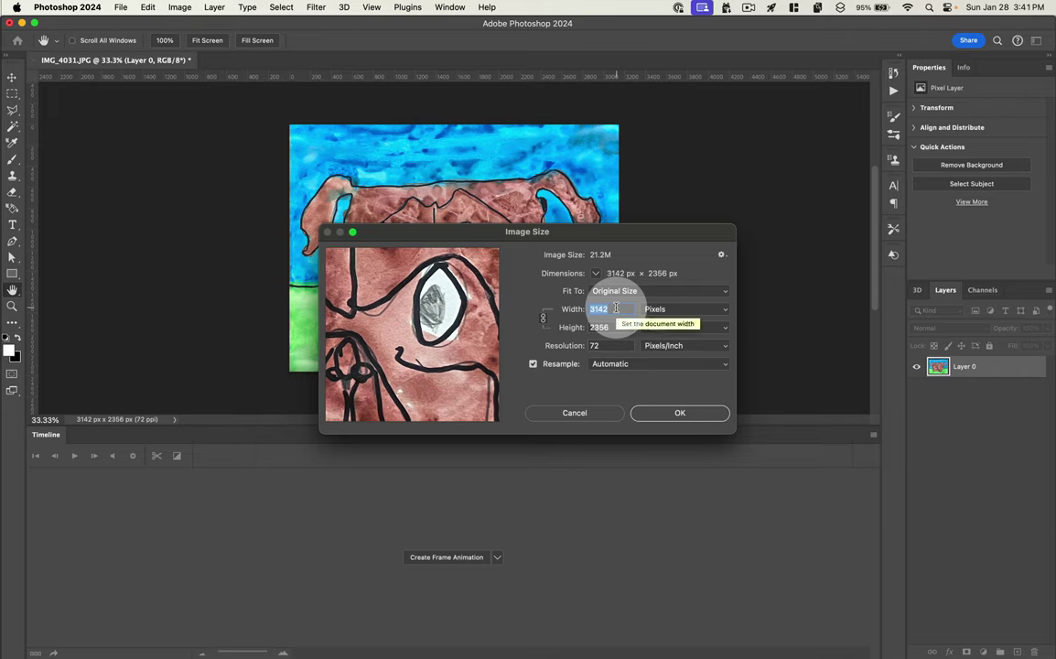
text(1200)
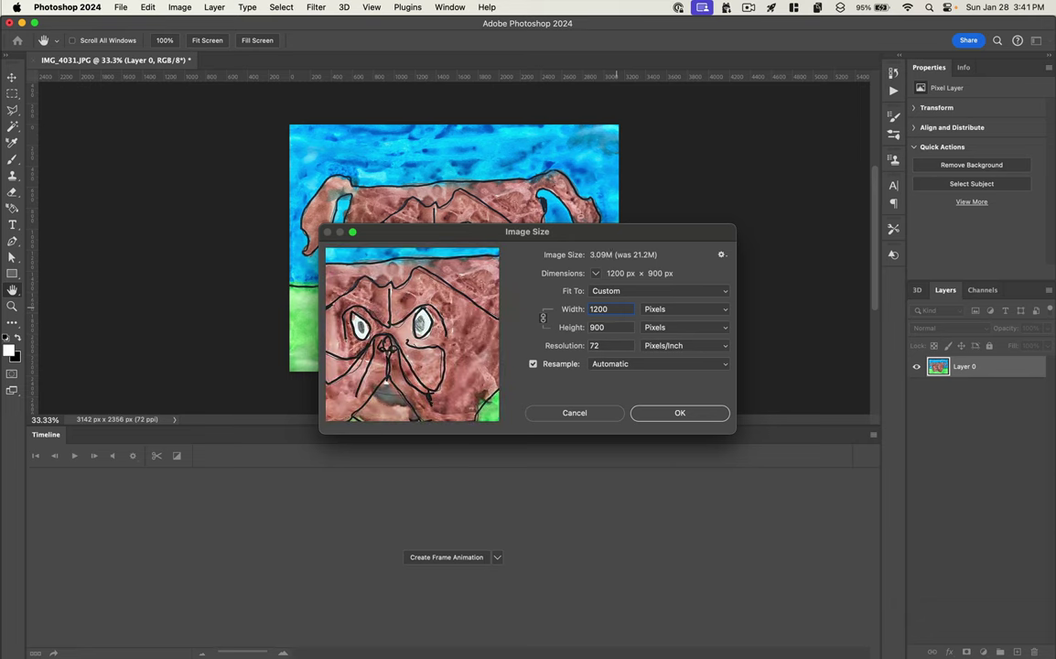
key(Return)
key(c)
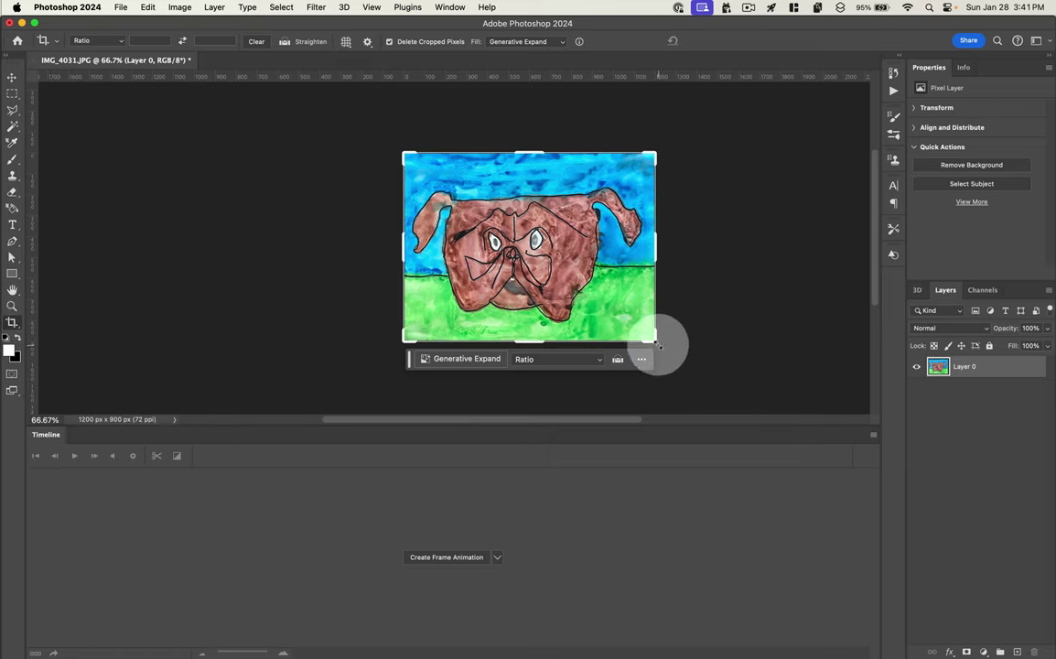
Enlarge the canvas to 1634 × 1224 px and fill the margins with Generative Expand sky and grass
drag(656, 342, 704, 379)
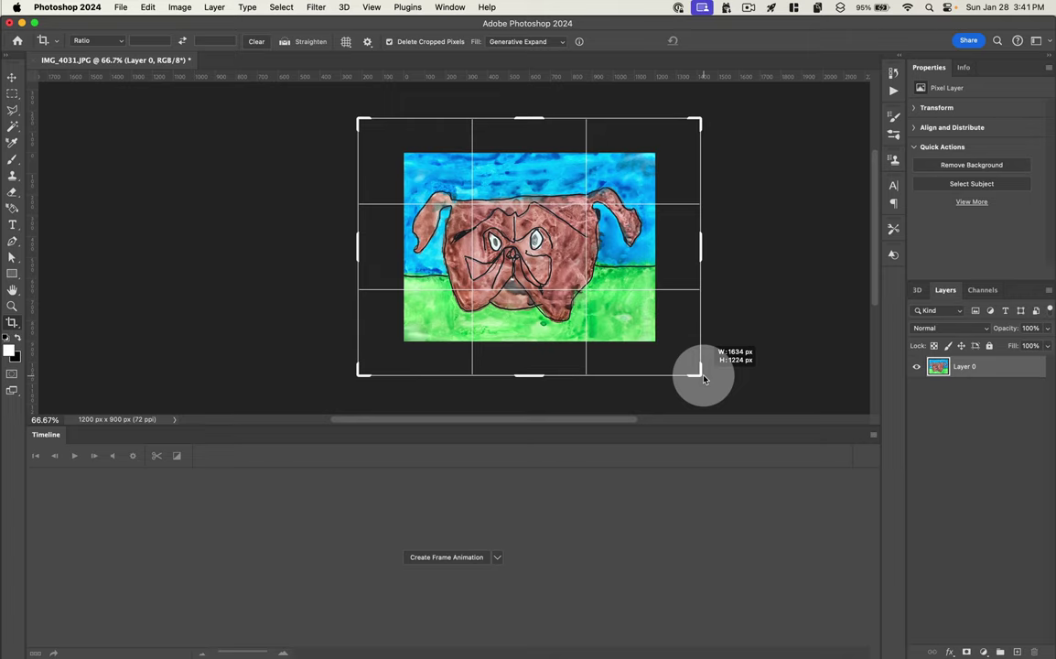
drag(704, 379, 702, 376)
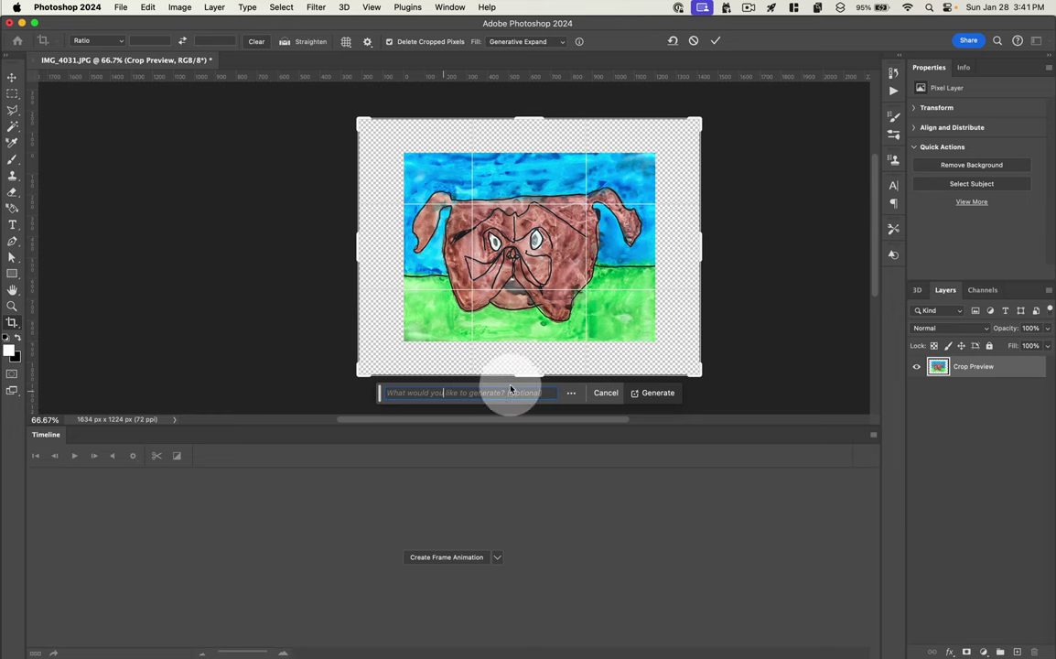
click(658, 393)
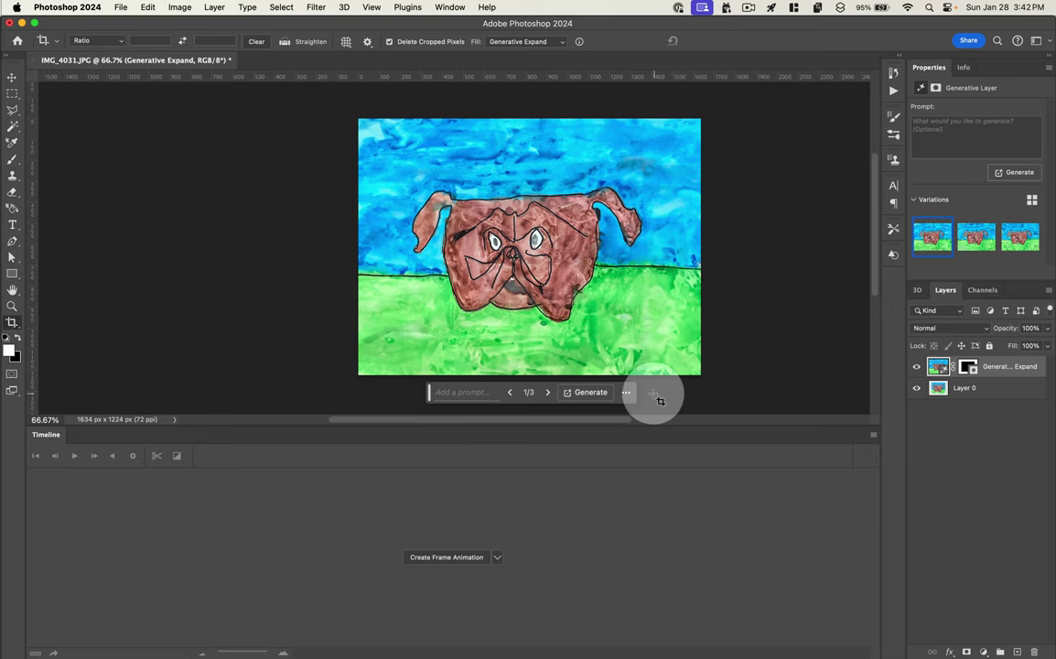
Expand to 2130 × 1596 px with prompt 'a field of watercolor flowers and watercolor clouds in the sky', keeping variation 2
key(z)
alt+click(540, 243)
key(c)
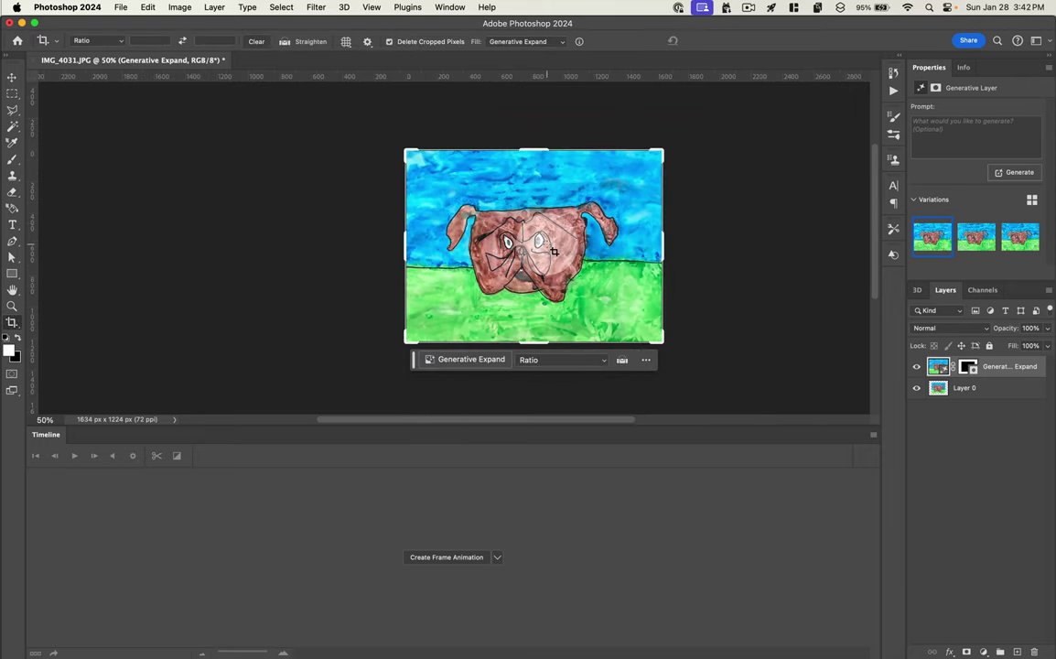
drag(661, 338, 693, 366)
click(435, 390)
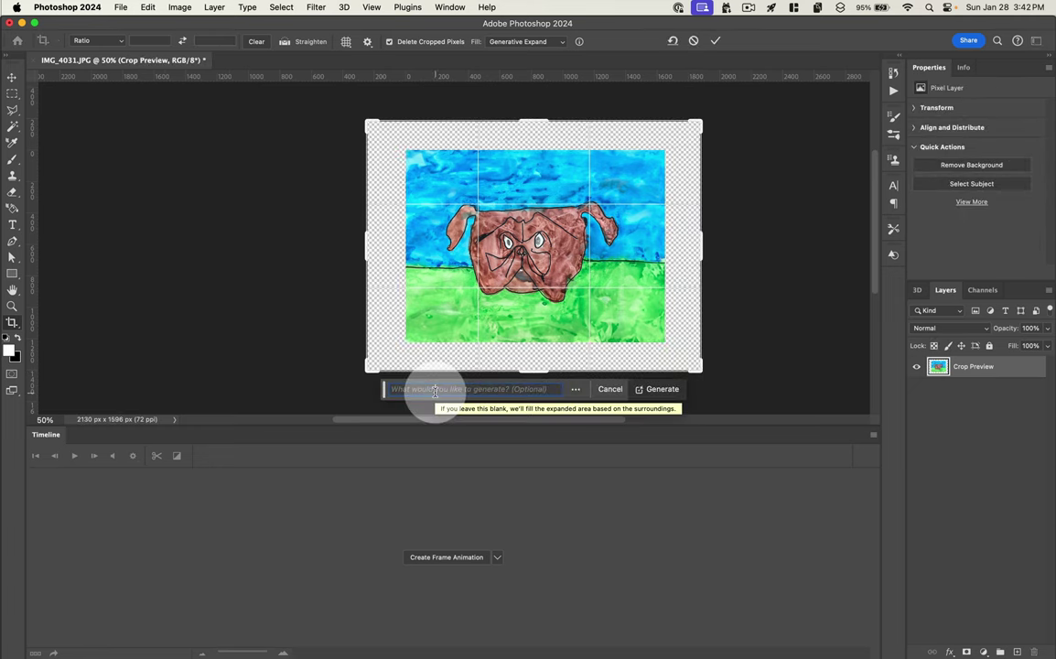
text(a field of)
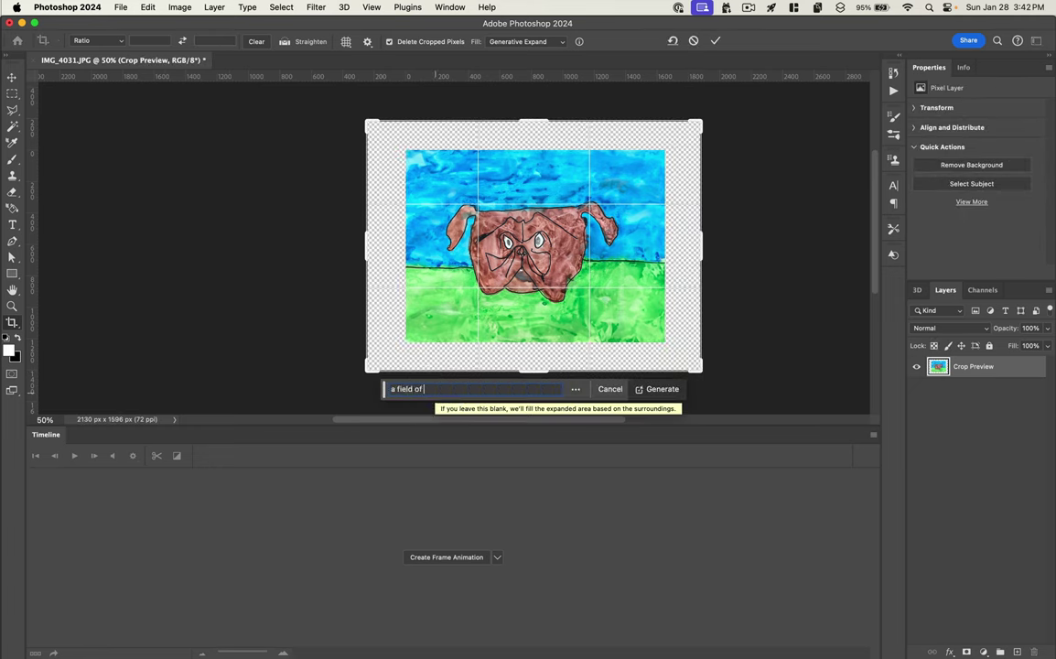
text( watercolor flowers and watercolor)
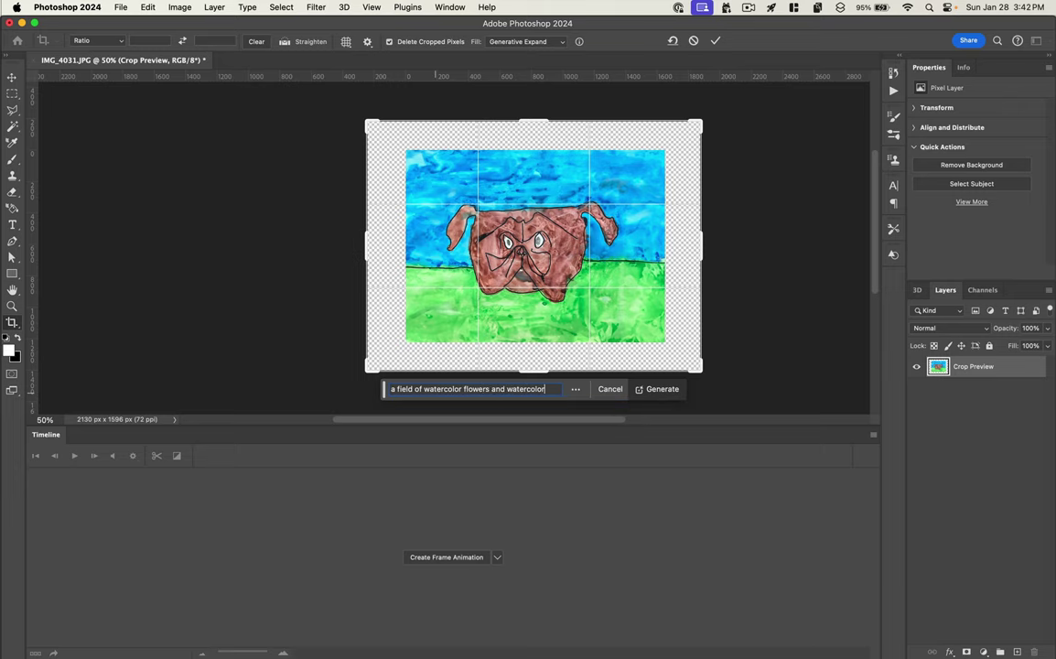
text( clouds in the sky)
key(Return)
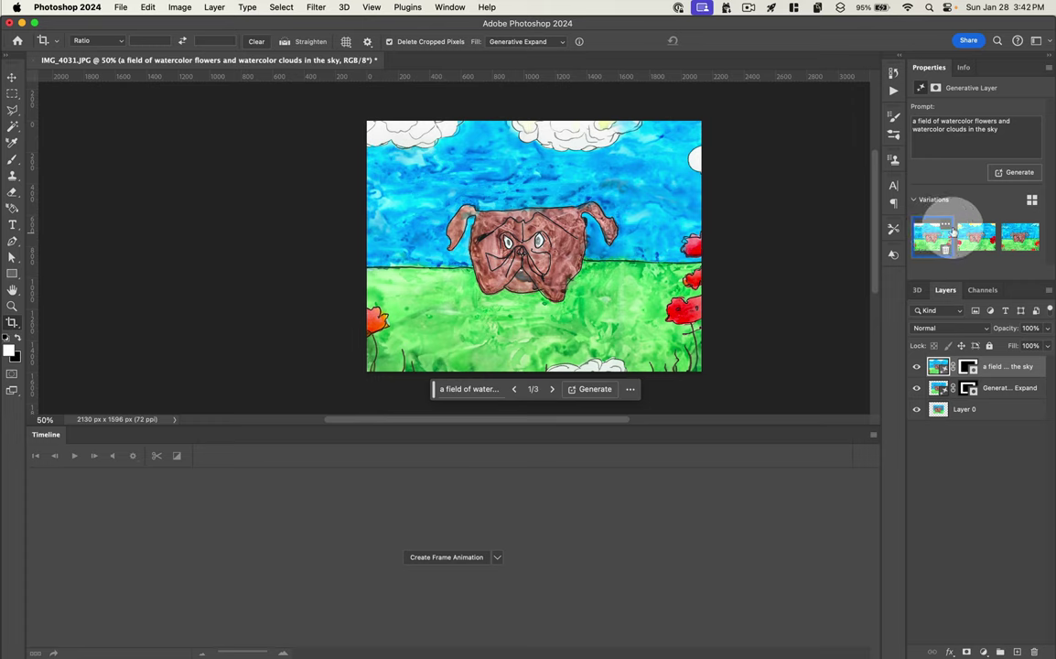
click(979, 231)
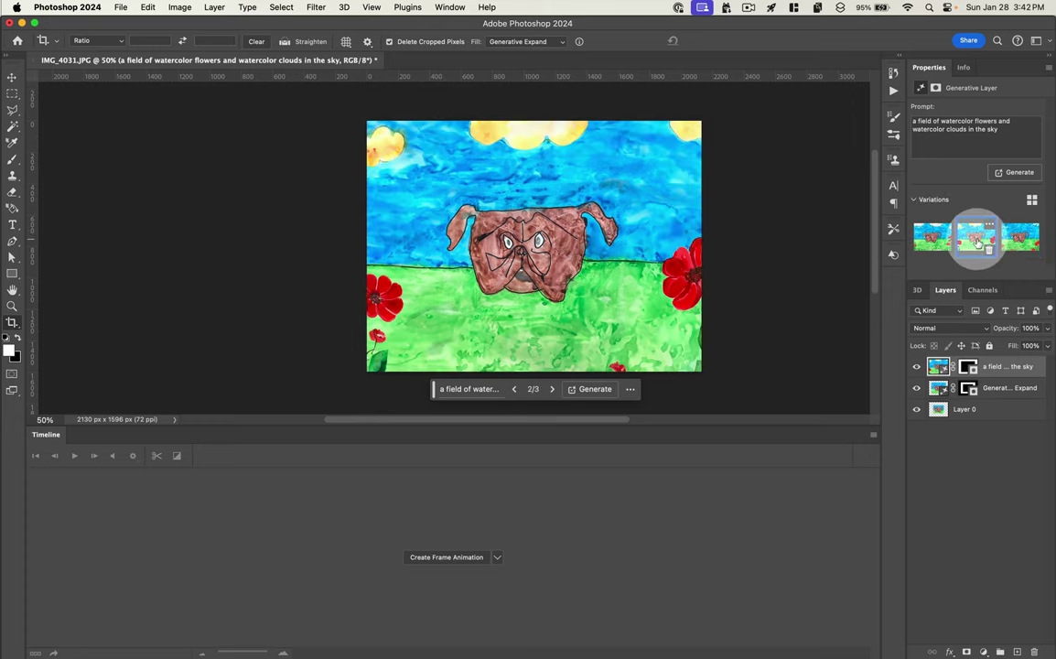
Expand to 2888 × 2164 px with the lumpy-dogs-and-rainbow prompt, keeping the first variation
key(super+minus)
drag(681, 347, 717, 368)
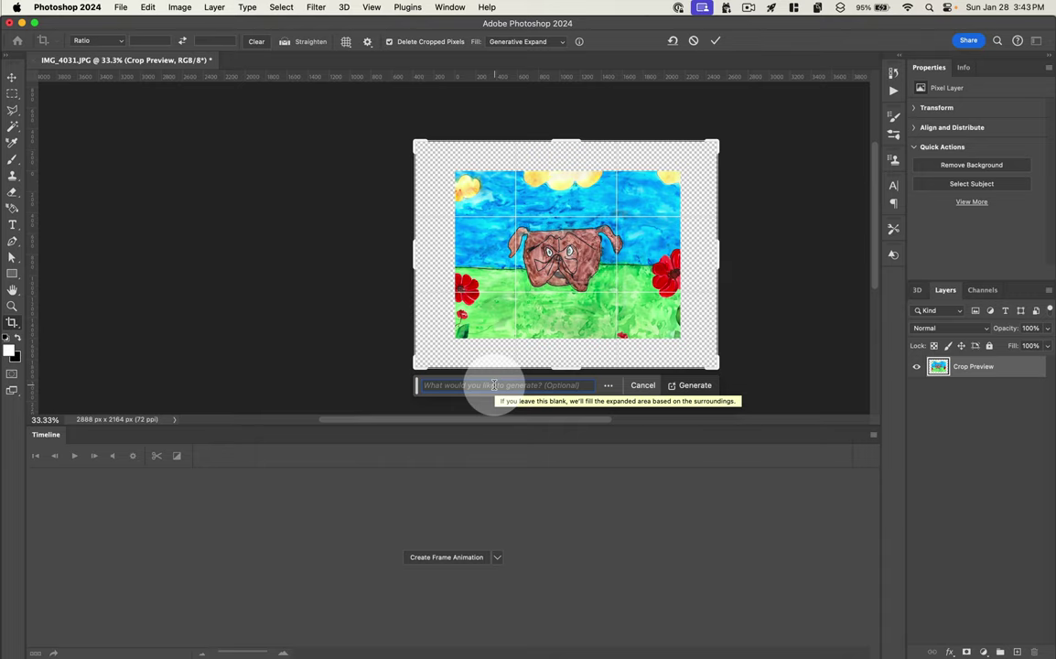
text(a crowd of lumpy )
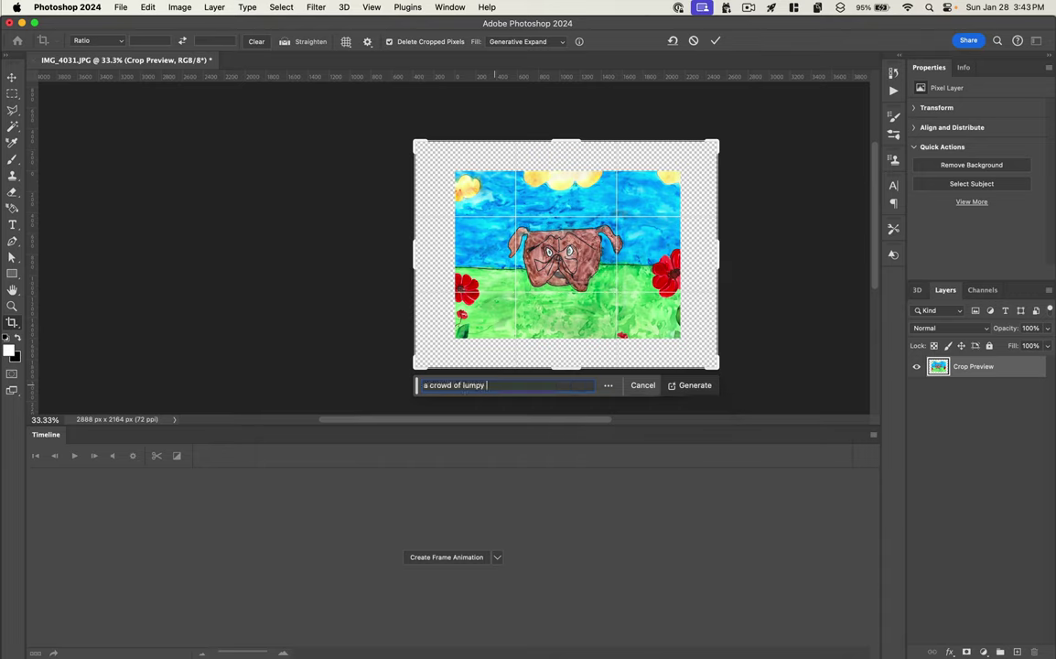
text(dogs staring off into the horizon)
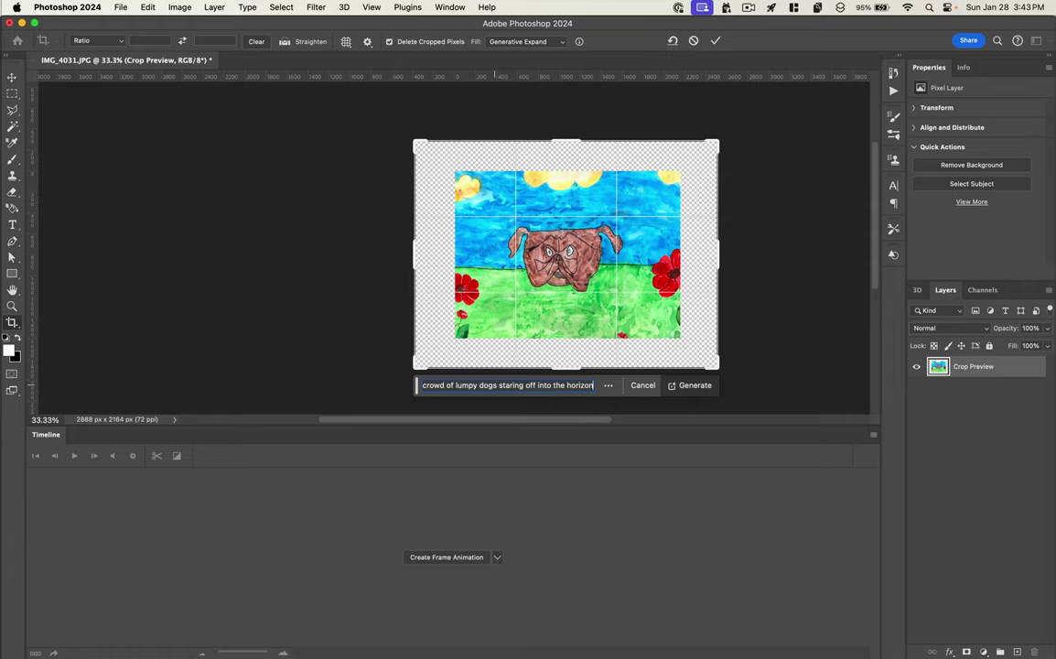
text( and a rainbow)
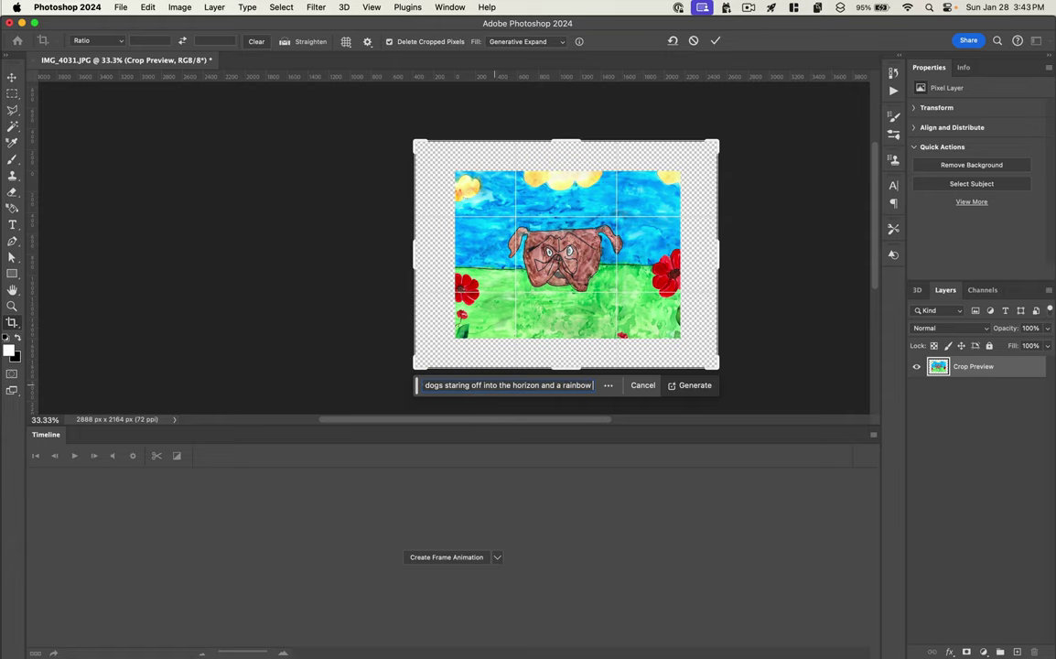
text( in the sky)
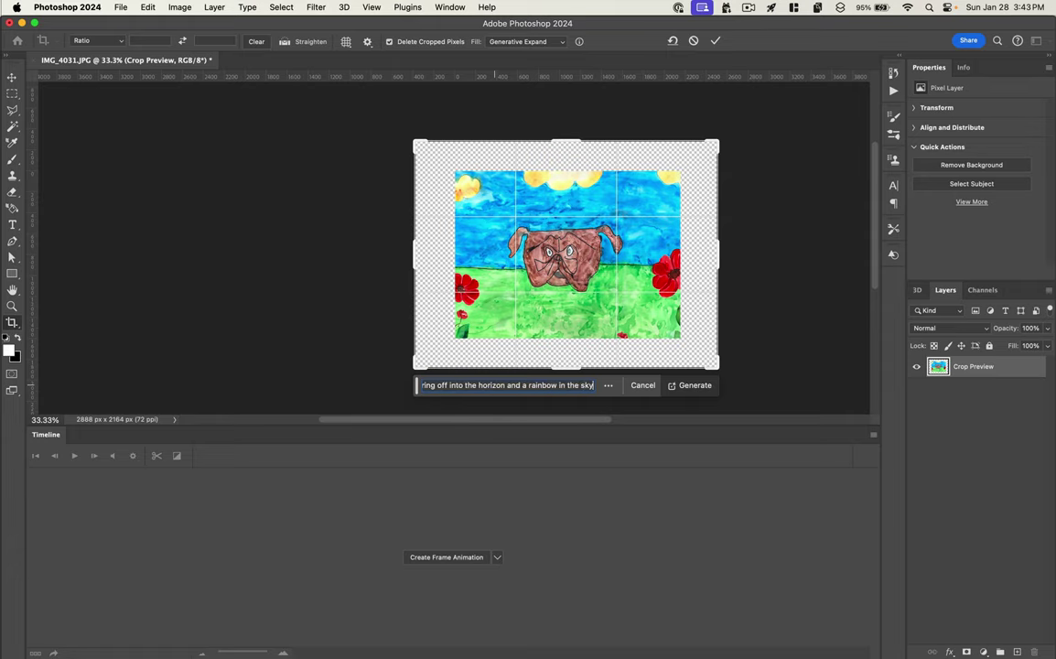
key(Return)
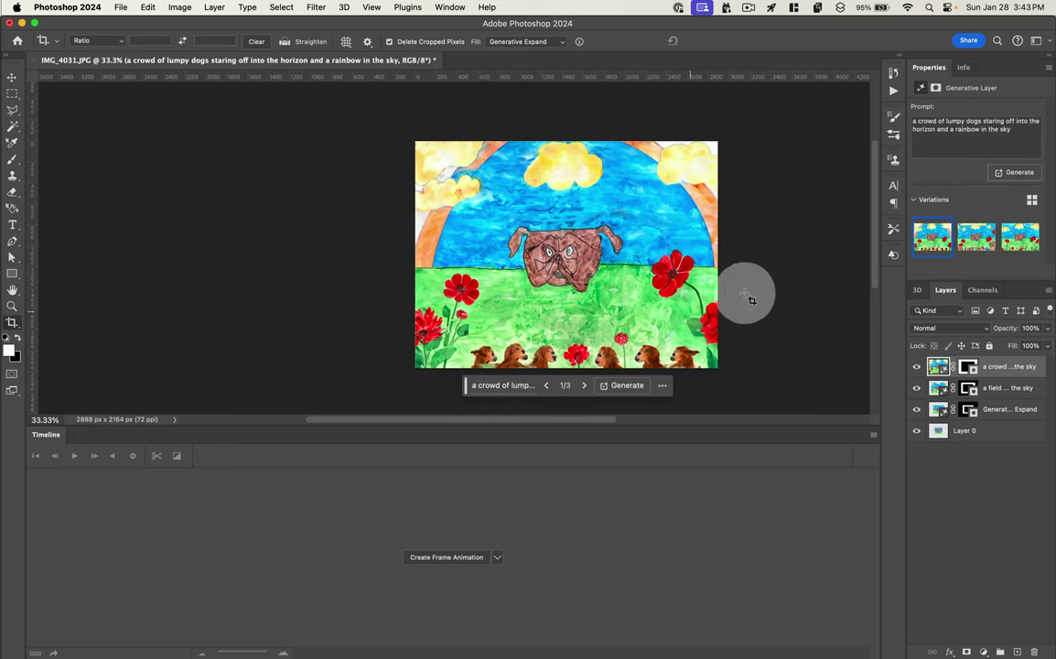
click(1024, 236)
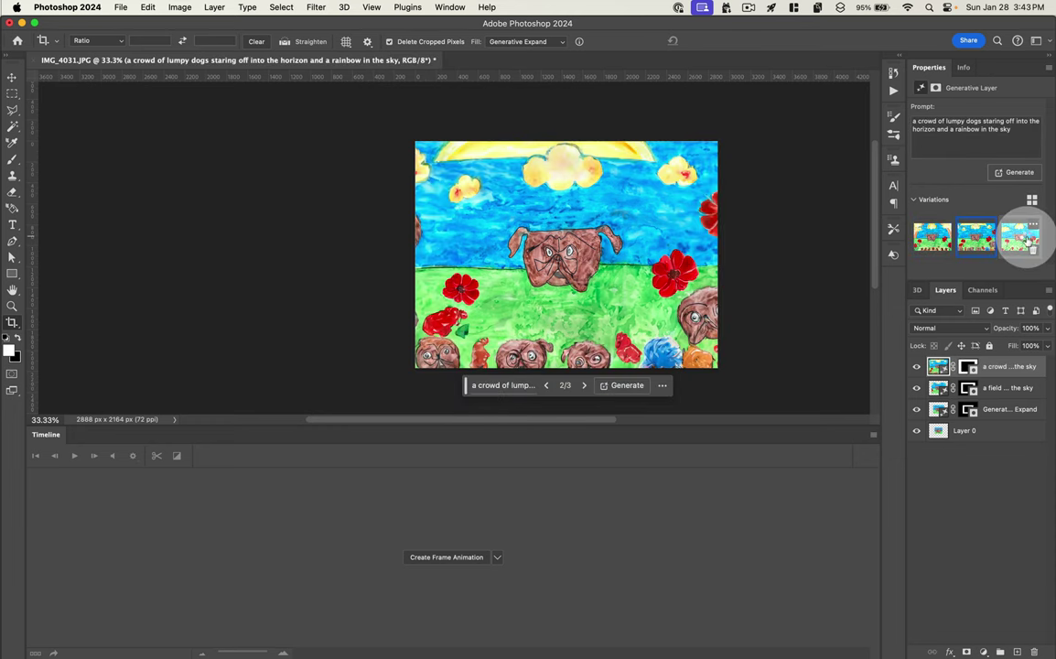
click(921, 245)
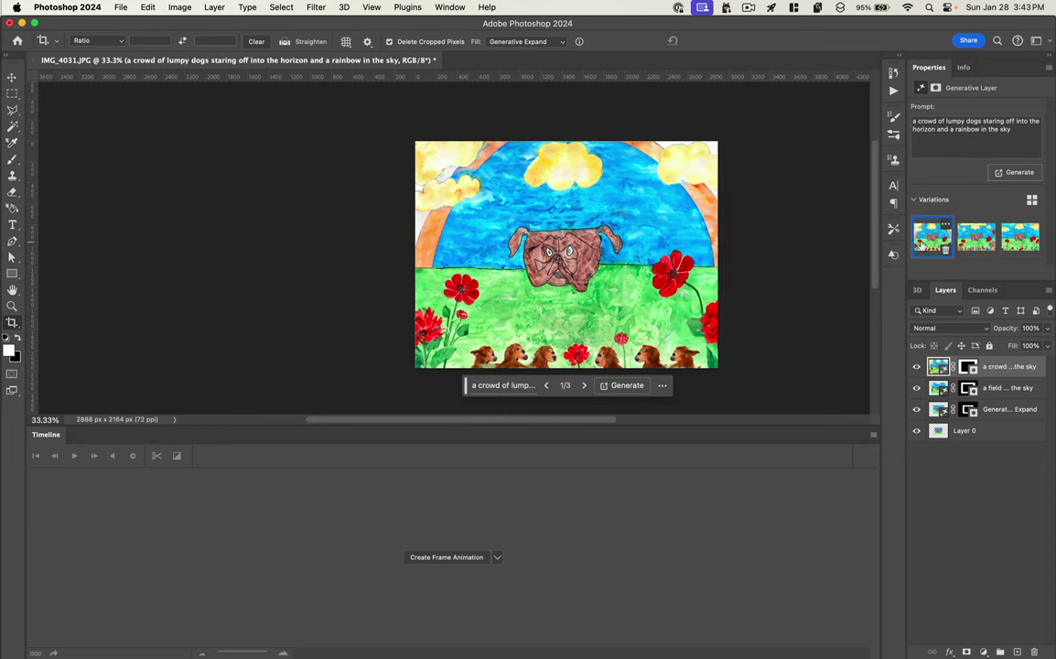
Expand to 3178 × 2380 px with prompt 'a gilded picture frame surrounding the watercolor painting'
click(431, 377)
mouse_move(413, 374)
mouse_down()
mouse_move(384, 384)
mouse_move(399, 378)
mouse_up()
click(471, 400)
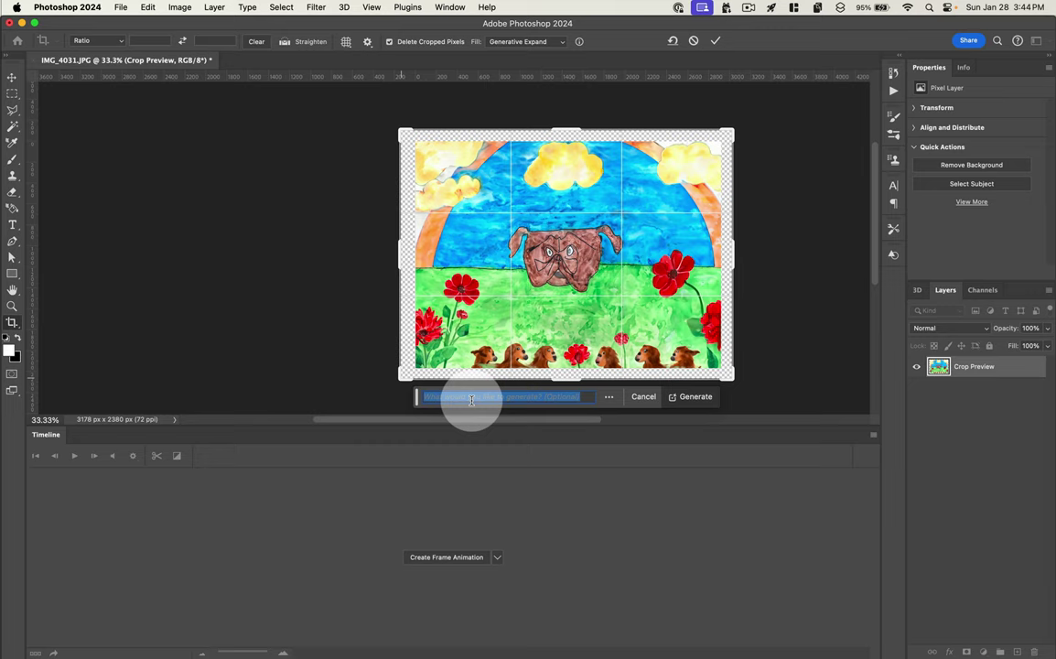
text(a gilded pictu)
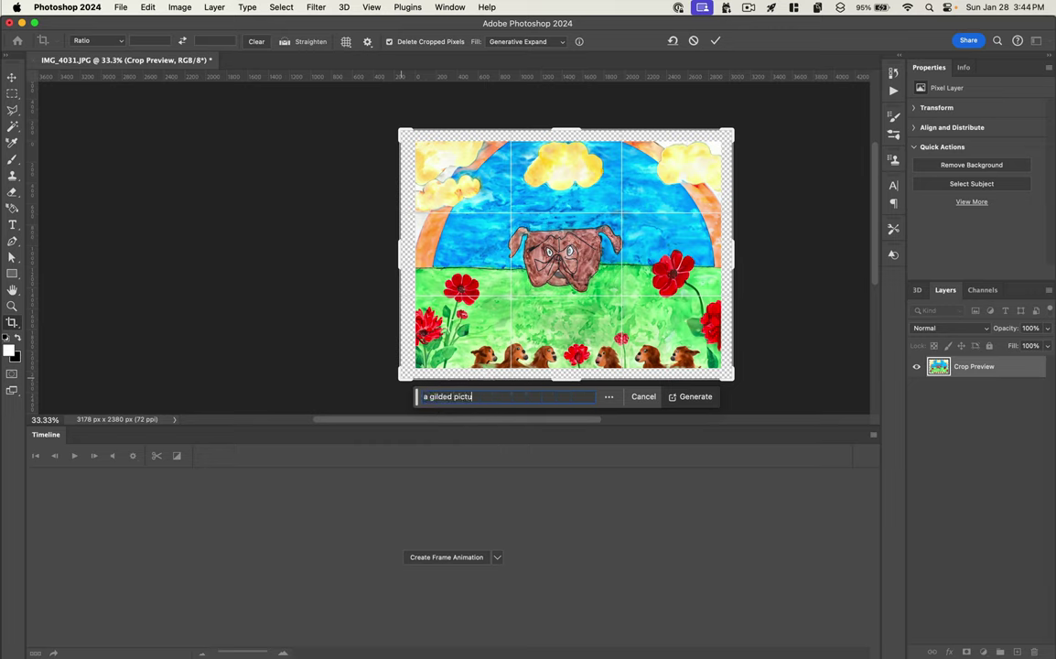
text(re frame surrounding the watercolor painting)
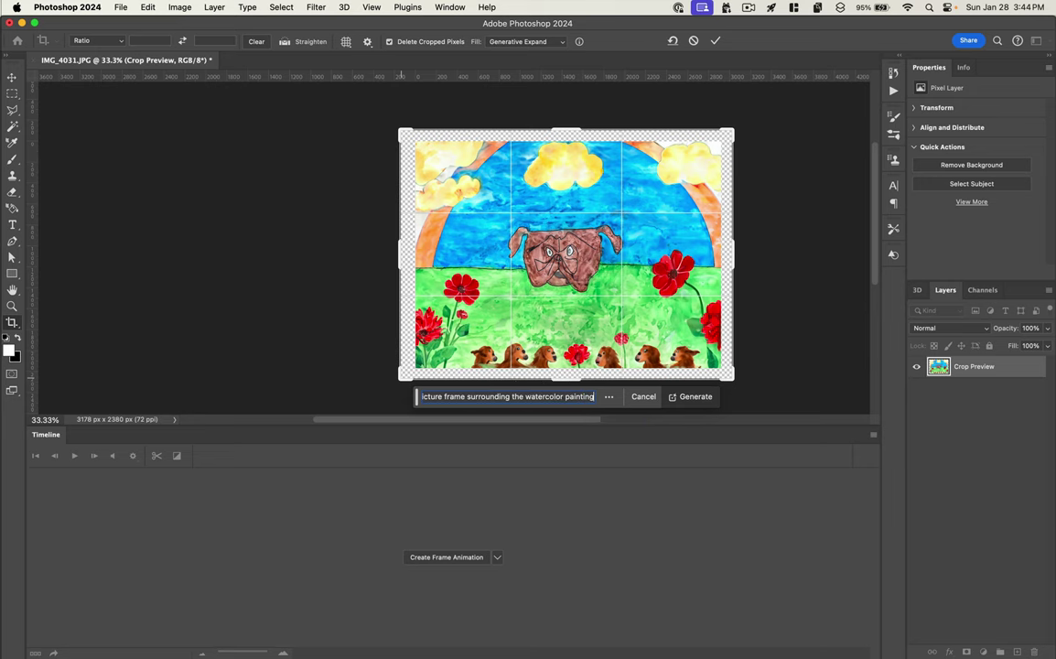
key(Return)
click(976, 237)
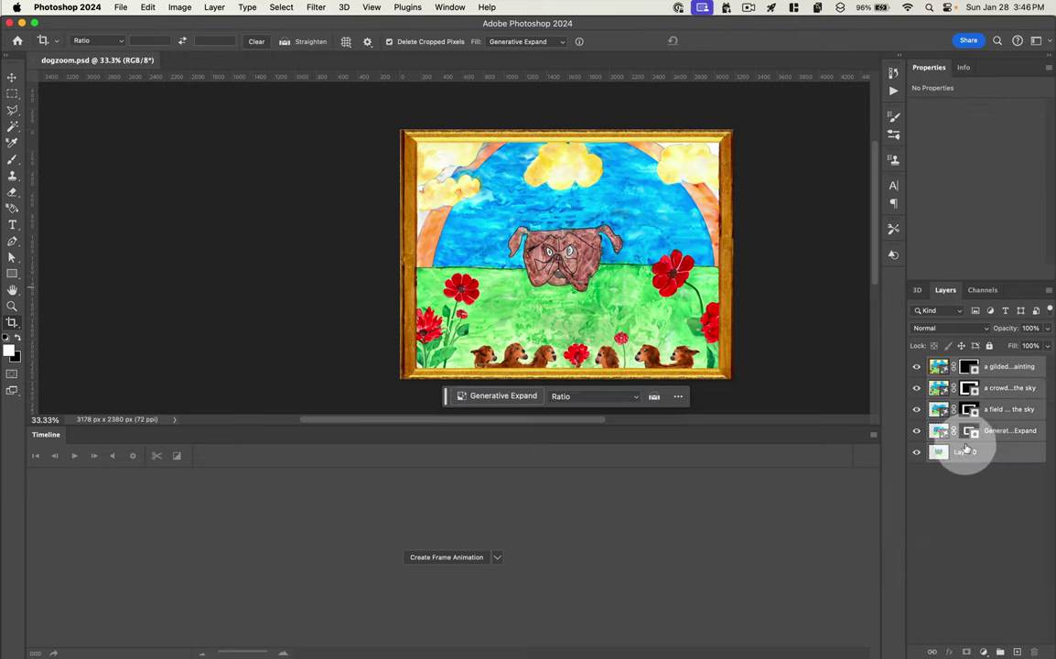
Merge all layers into one and set Canvas Size to 1200 × 900 px, keeping the painting centred
key(super+shift+e)
click(179, 6)
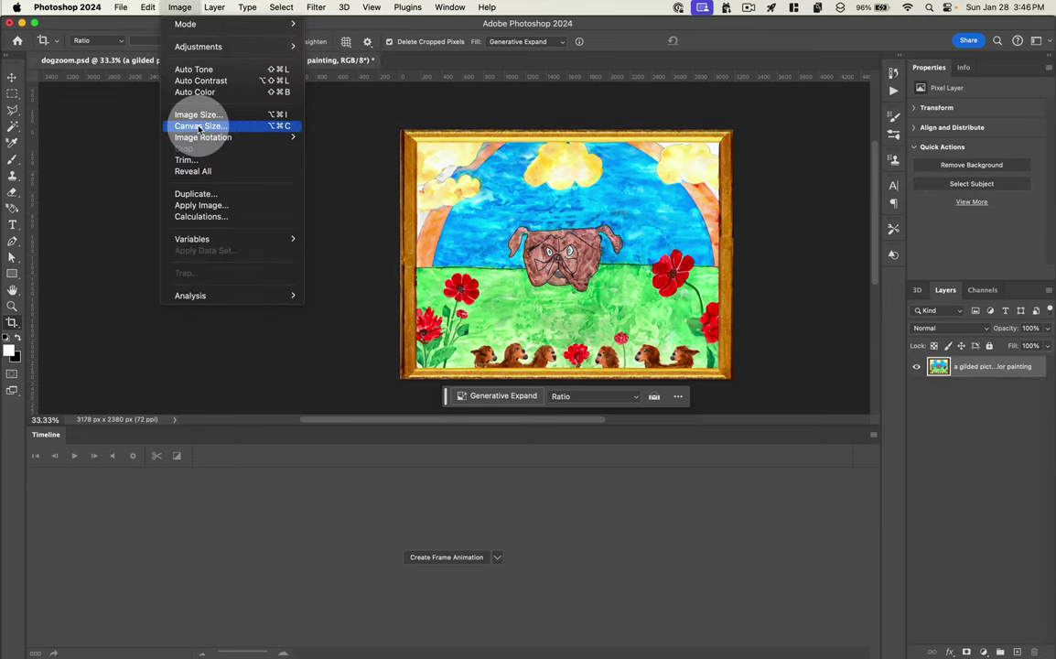
click(204, 127)
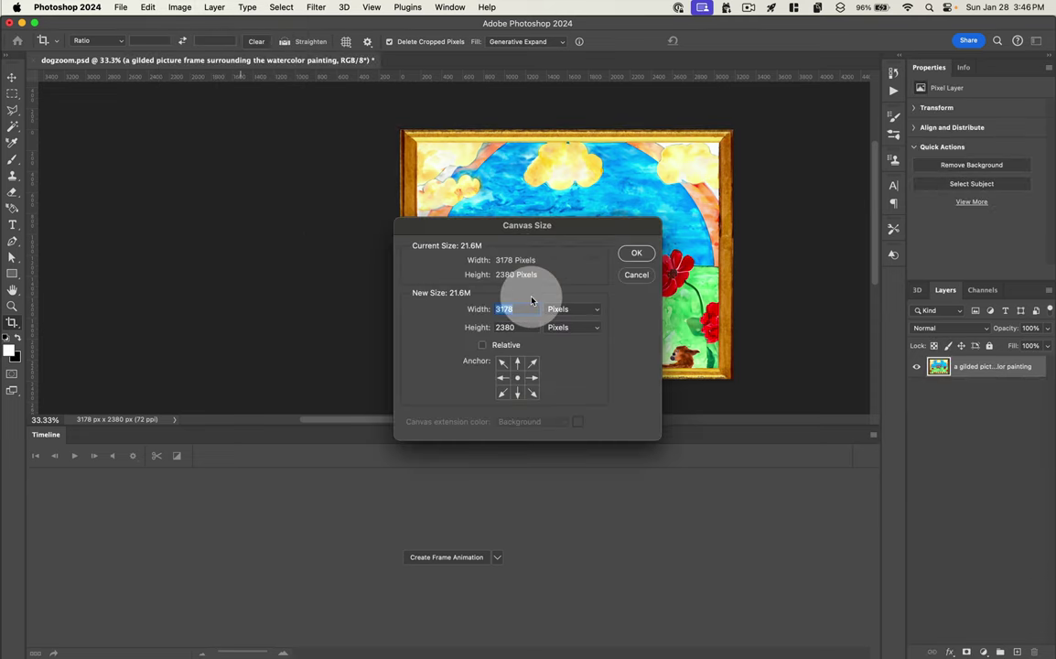
text(1200)
key(Tab)
text(90)
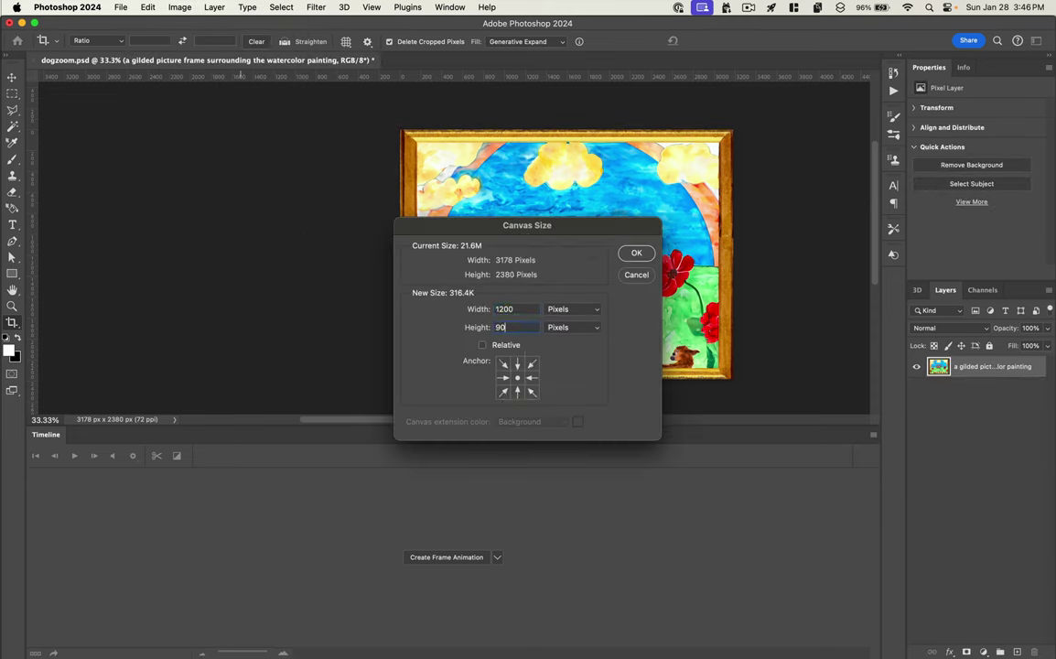
text(0)
key(Return)
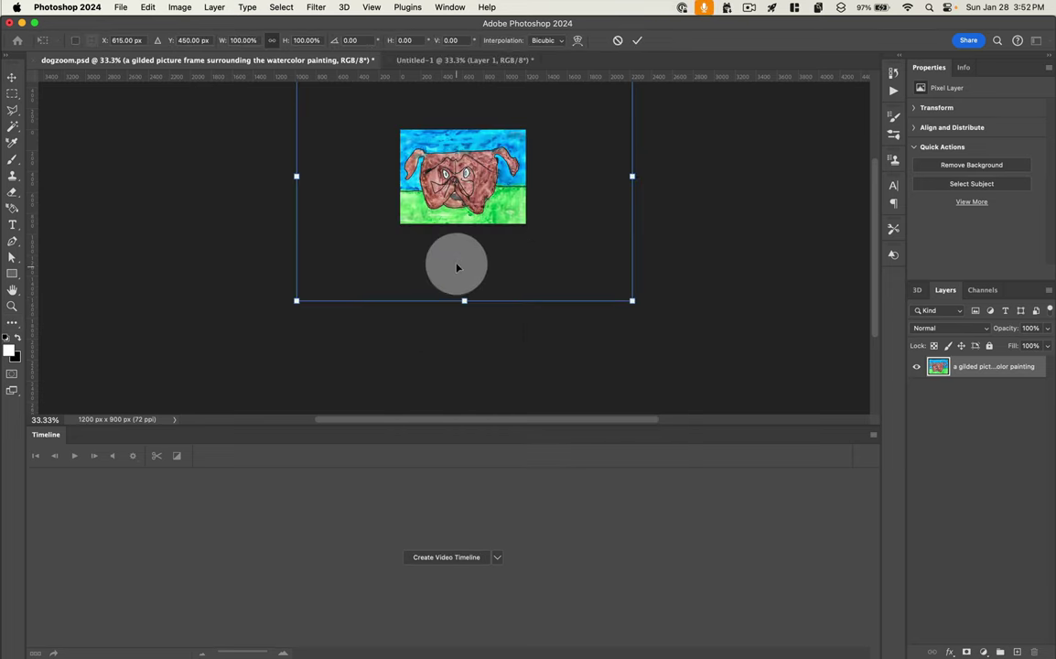
drag(458, 268, 457, 194)
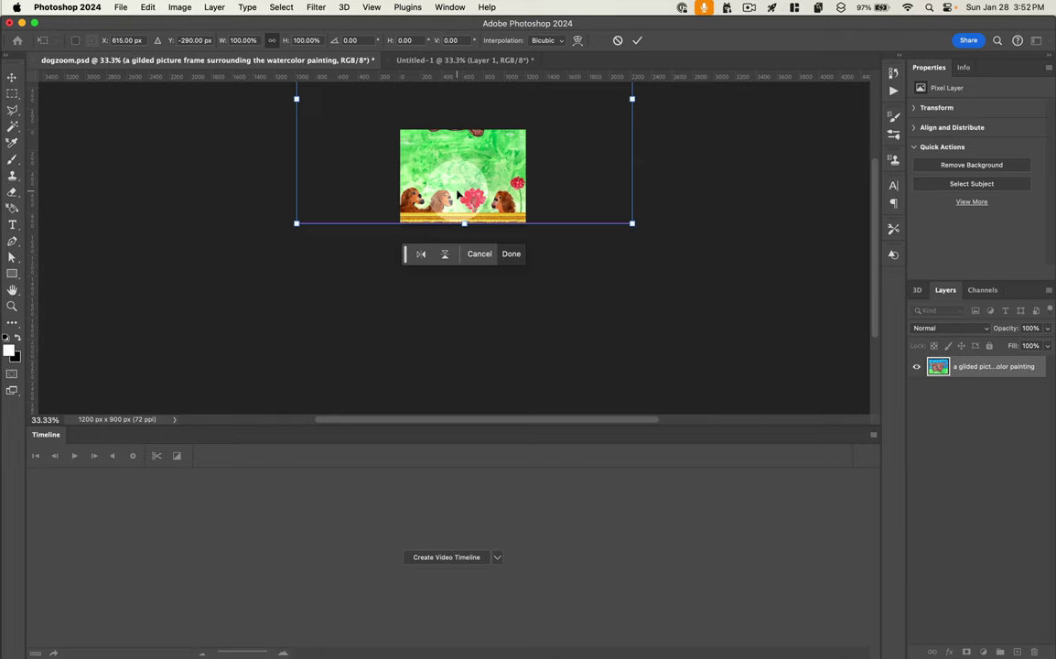
key(super+z)
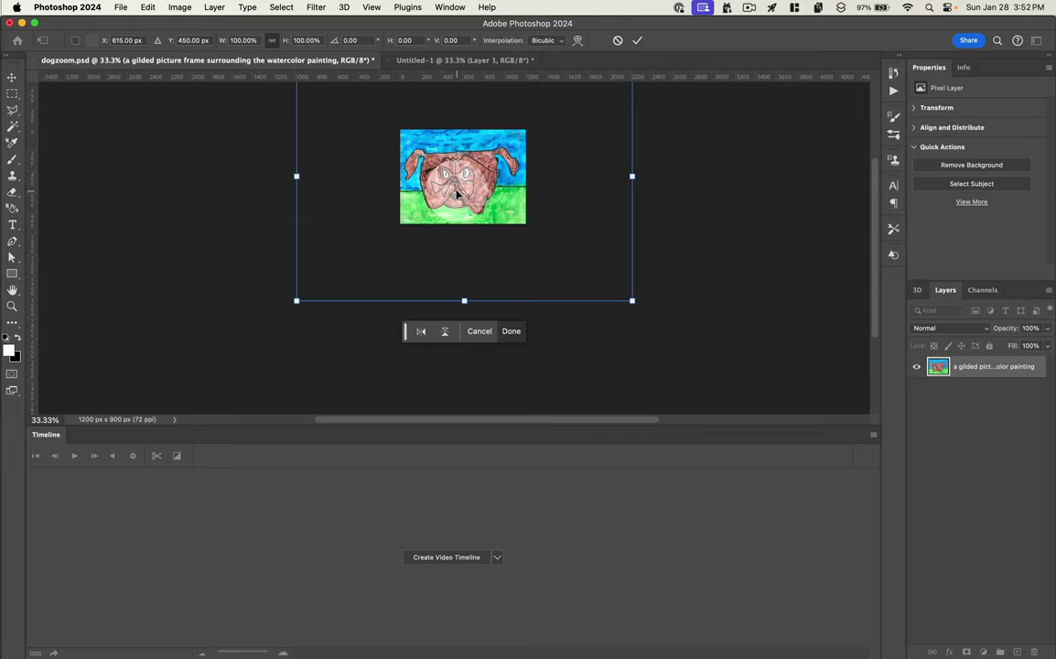
Create a video timeline for the painting layer and apply the Zoom In motion to its clip
click(303, 308)
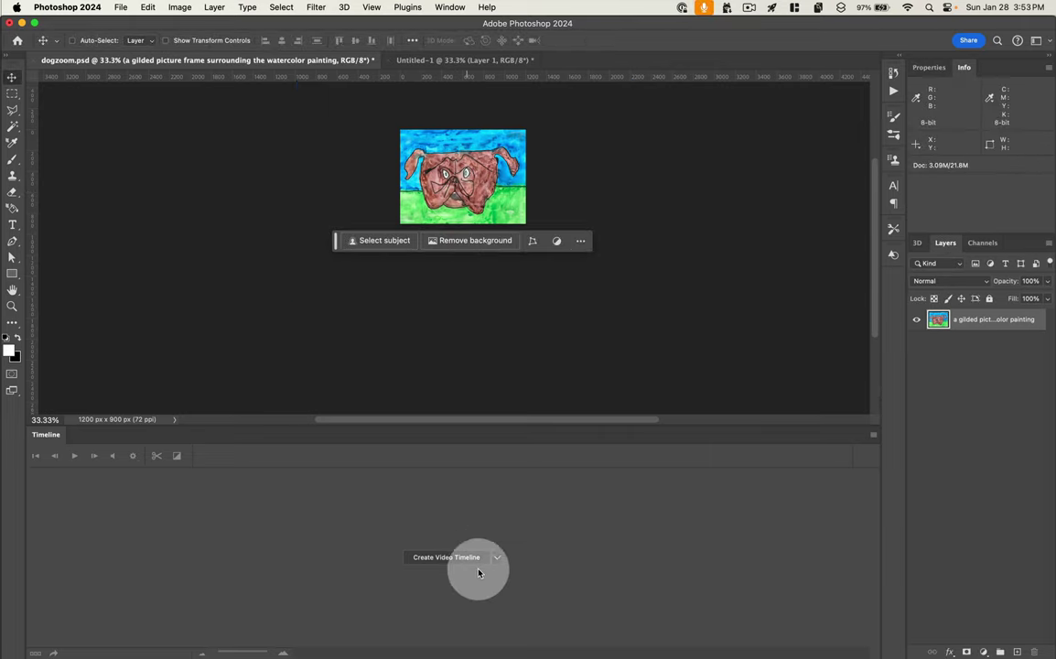
click(460, 559)
click(33, 480)
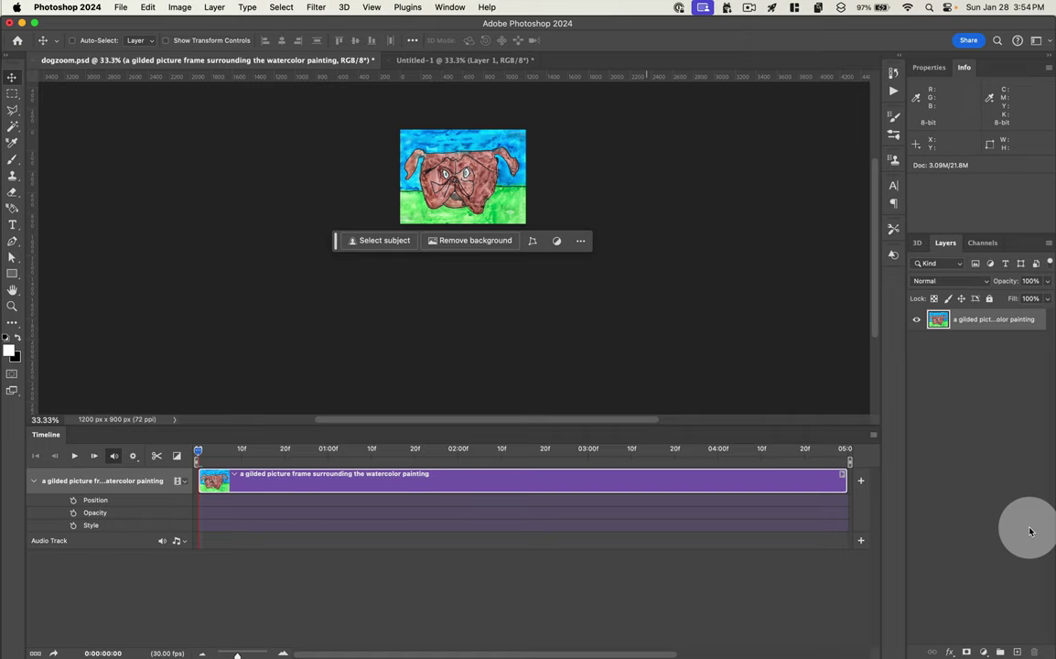
click(843, 474)
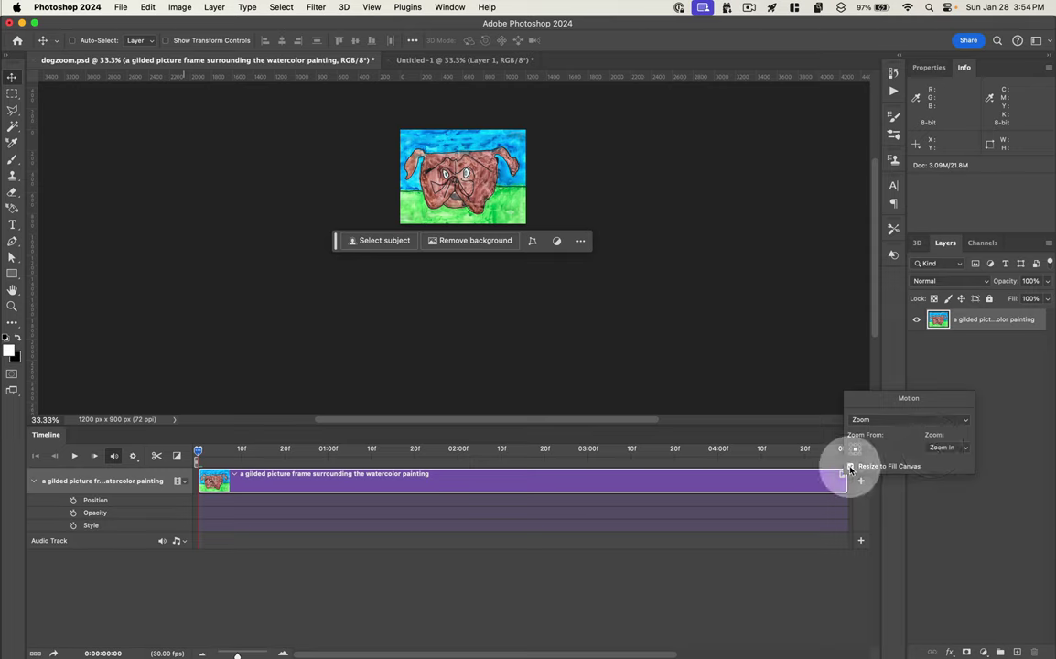
click(778, 579)
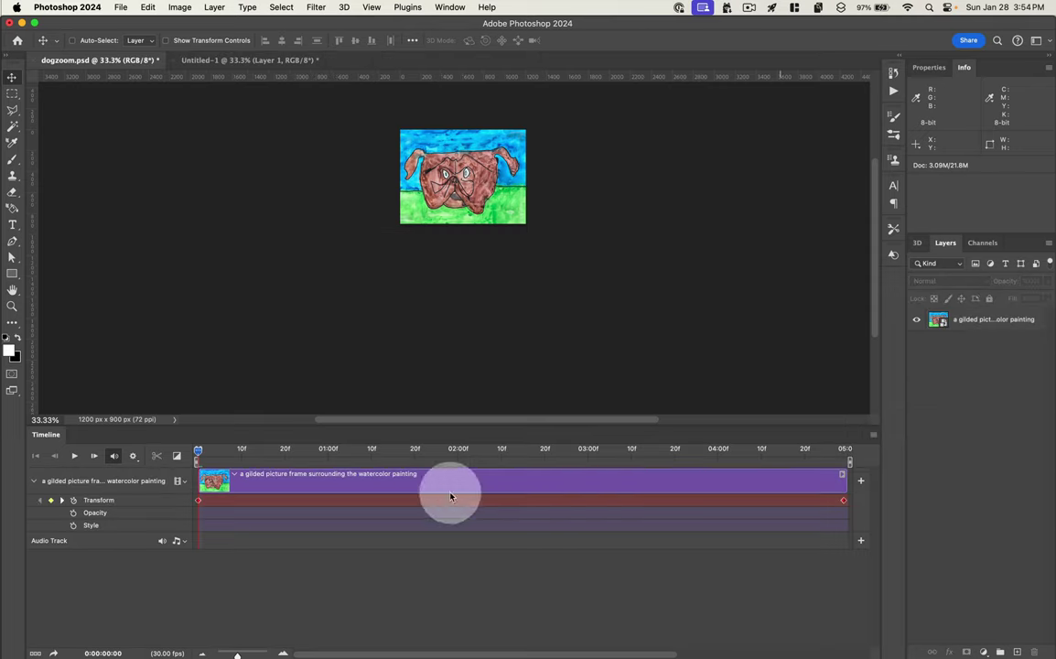
At the last frame, enlarge the painting to about 2675 × 1984 px, then play the animation
drag(236, 455, 310, 450)
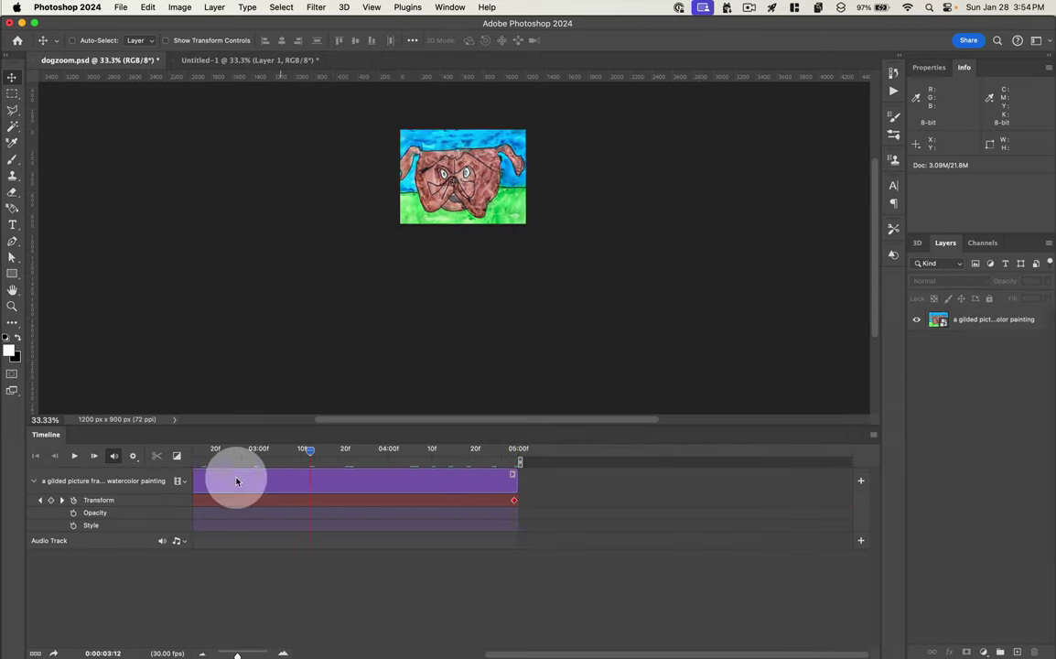
key(Home)
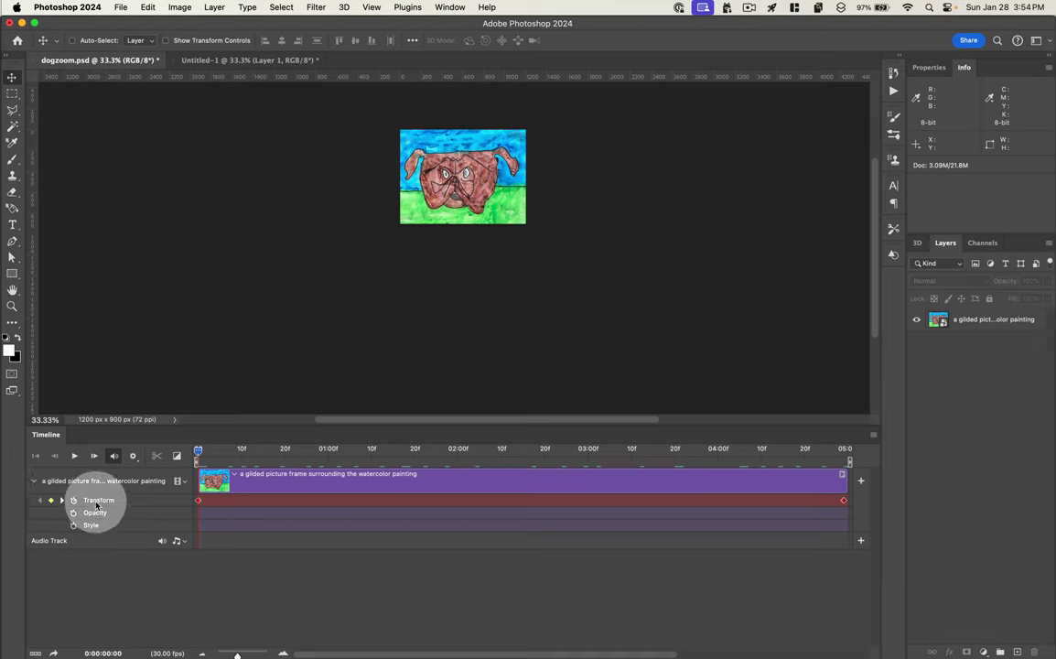
drag(95, 505, 531, 499)
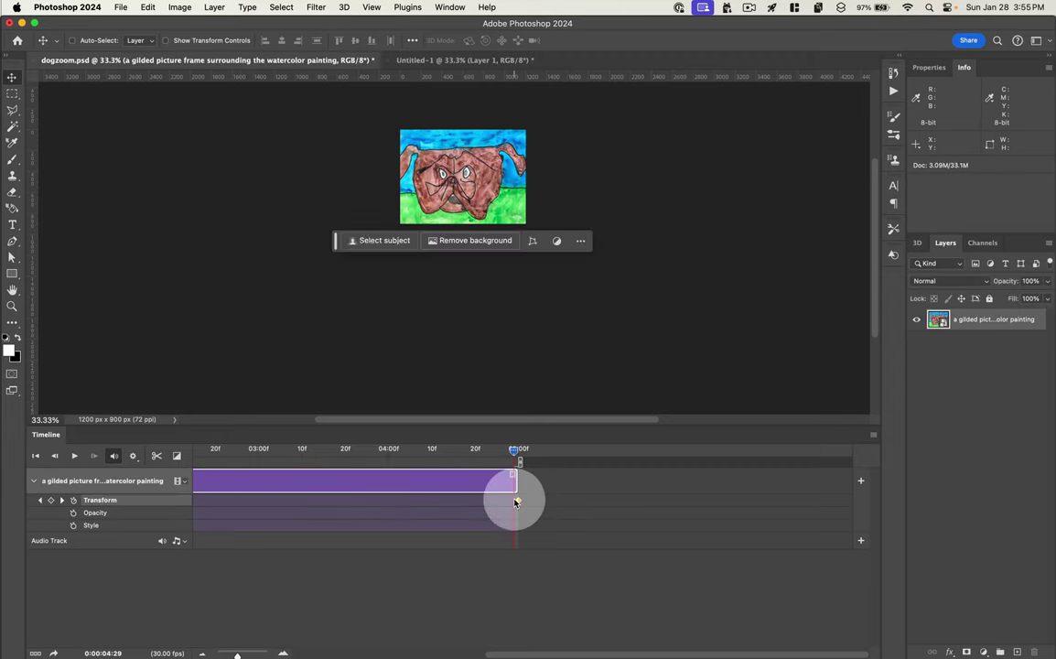
key(ctrl+t)
mouse_move(604, 280)
mouse_down()
mouse_move(577, 304)
mouse_move(528, 244)
mouse_move(516, 244)
mouse_up()
key(Return)
key(space)
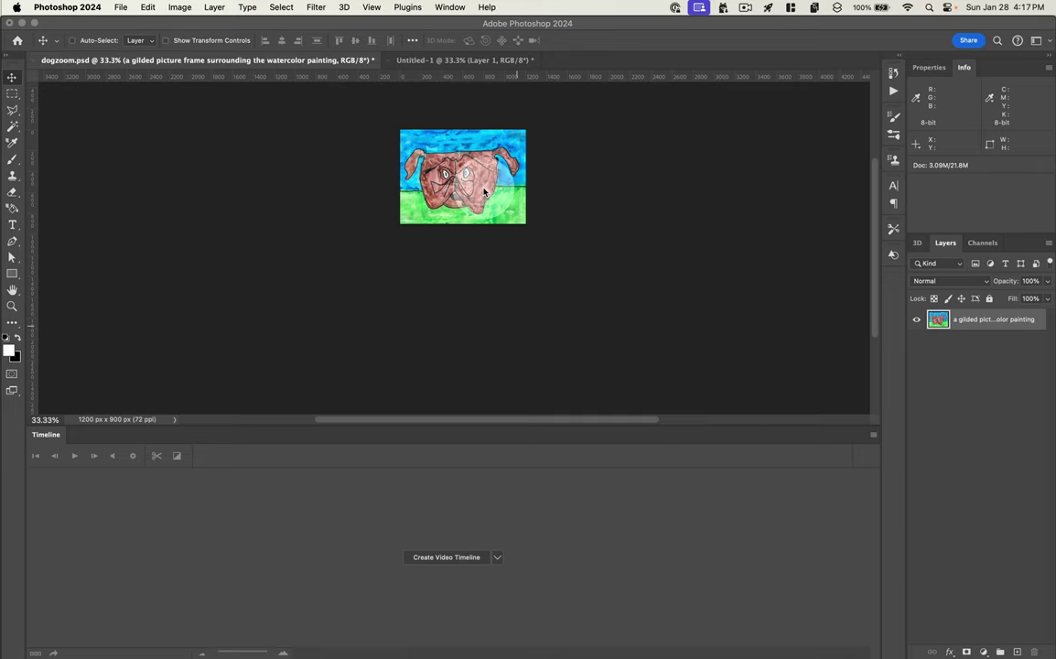
Copy the visible dog close-up and paste it as a new Layer 1
key(super+a)
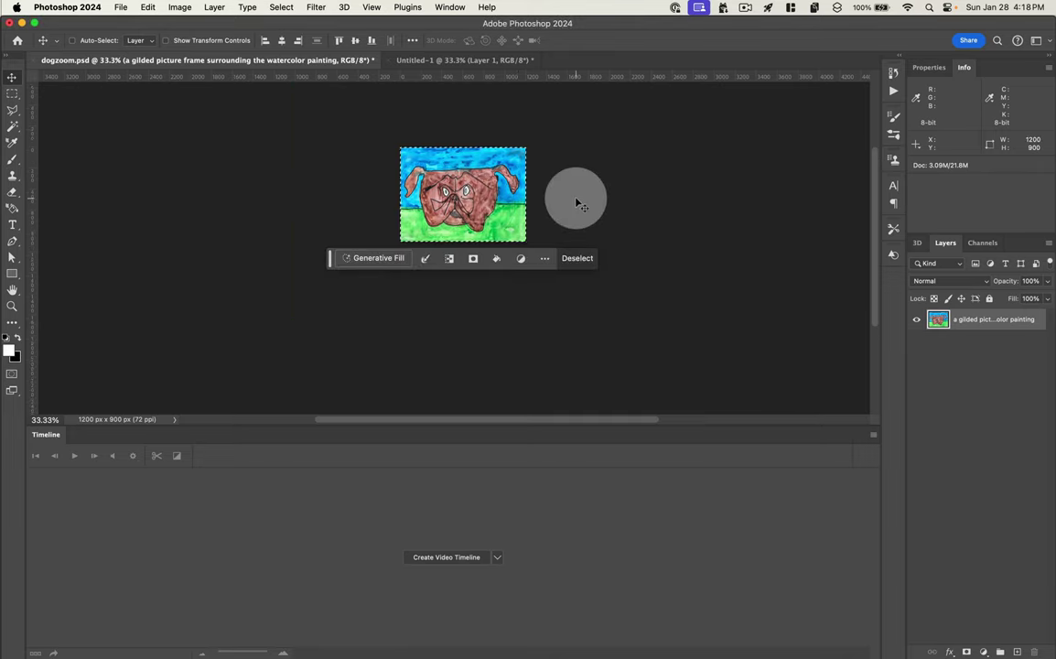
key(super+c)
key(super+v)
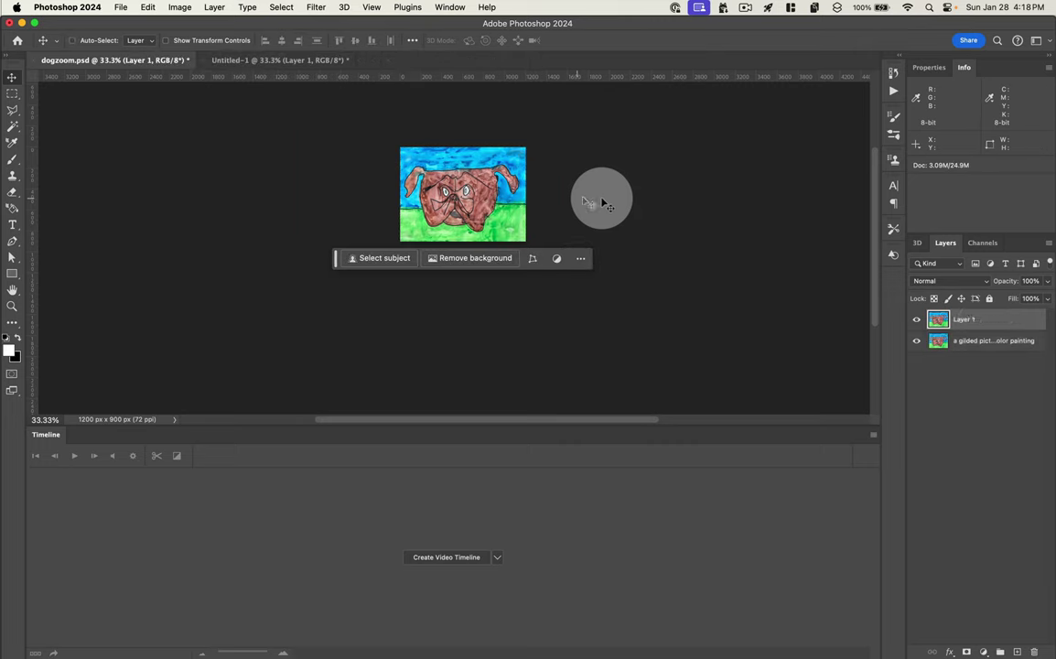
click(917, 343)
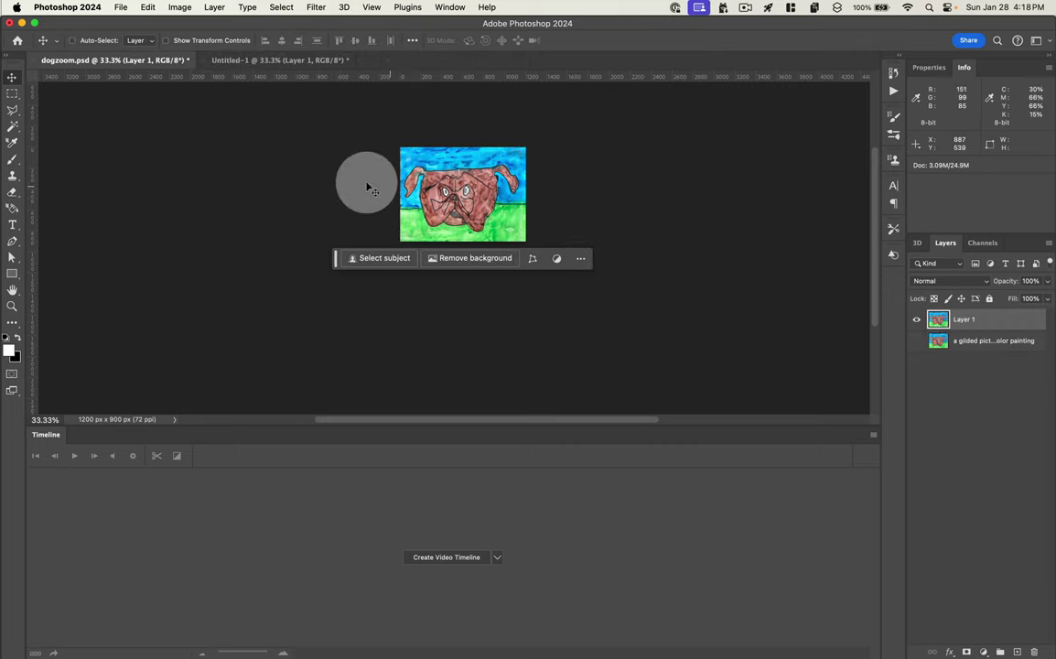
mouse_move(437, 193)
mouse_down()
mouse_move(441, 156)
mouse_move(443, 243)
mouse_move(438, 213)
mouse_up()
drag(917, 319, 919, 344)
click(917, 342)
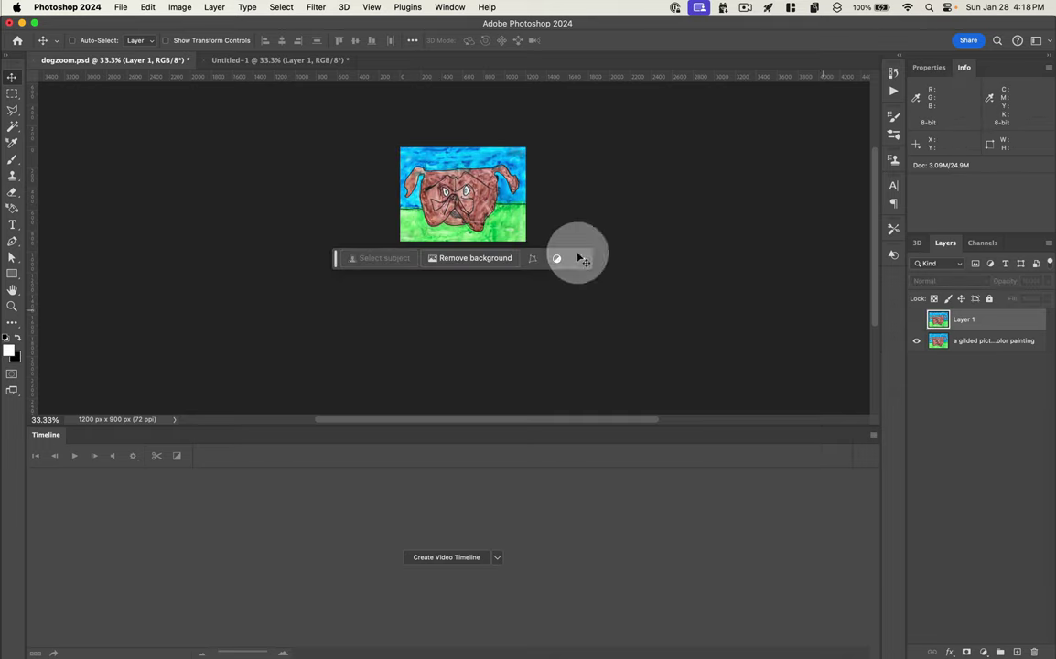
Shrink the framed painting to 10% and place Layer 1 beneath it
click(939, 339)
drag(470, 214, 459, 137)
key(super+z)
key(super+t)
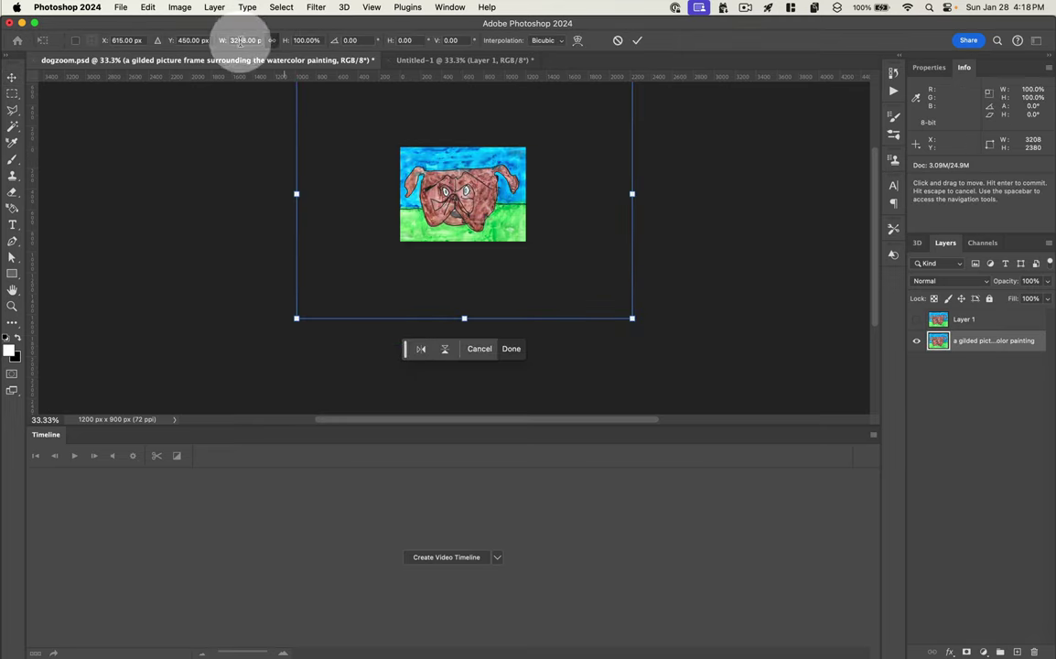
click(308, 41)
text(10)
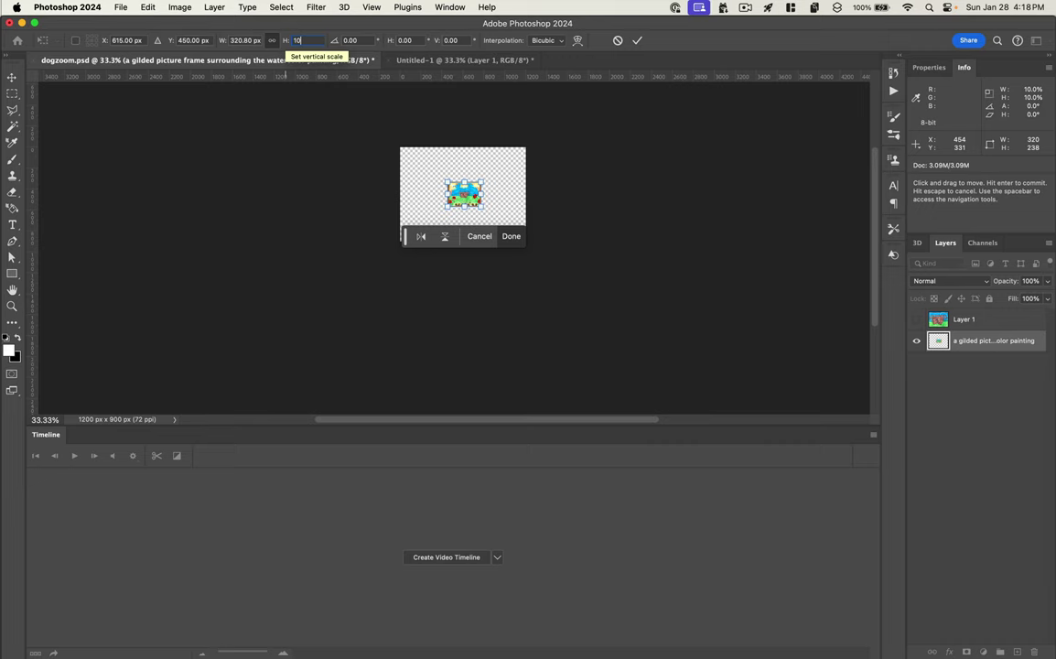
key(Return)
click(916, 319)
drag(961, 319, 961, 352)
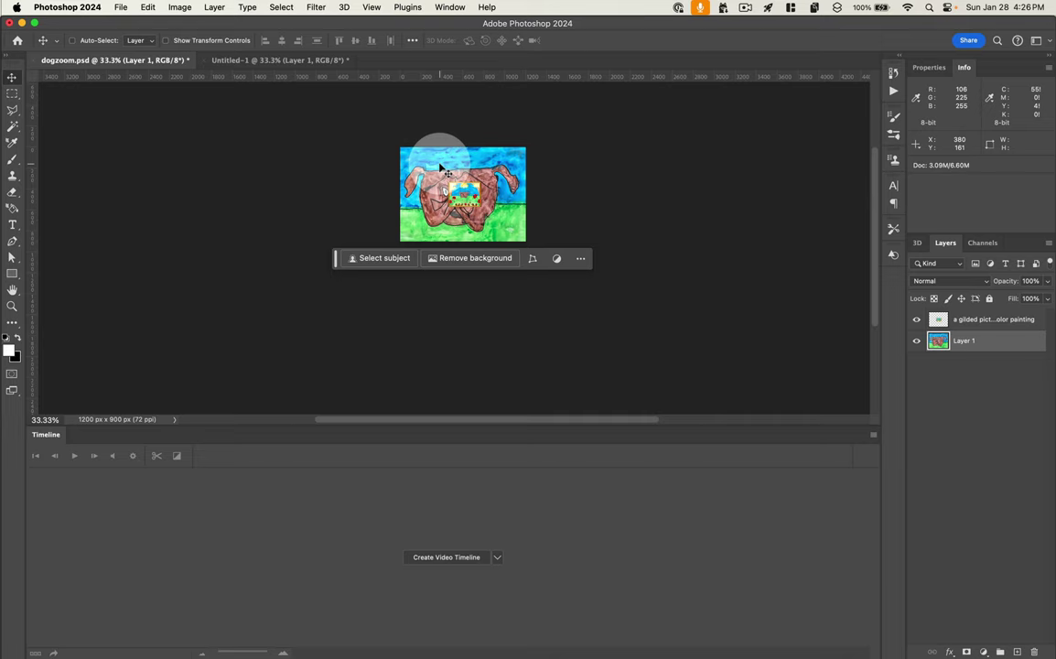
Scale the close-up layer to 500%, shift it about 1800 px down, and create a video timeline
key(super+t)
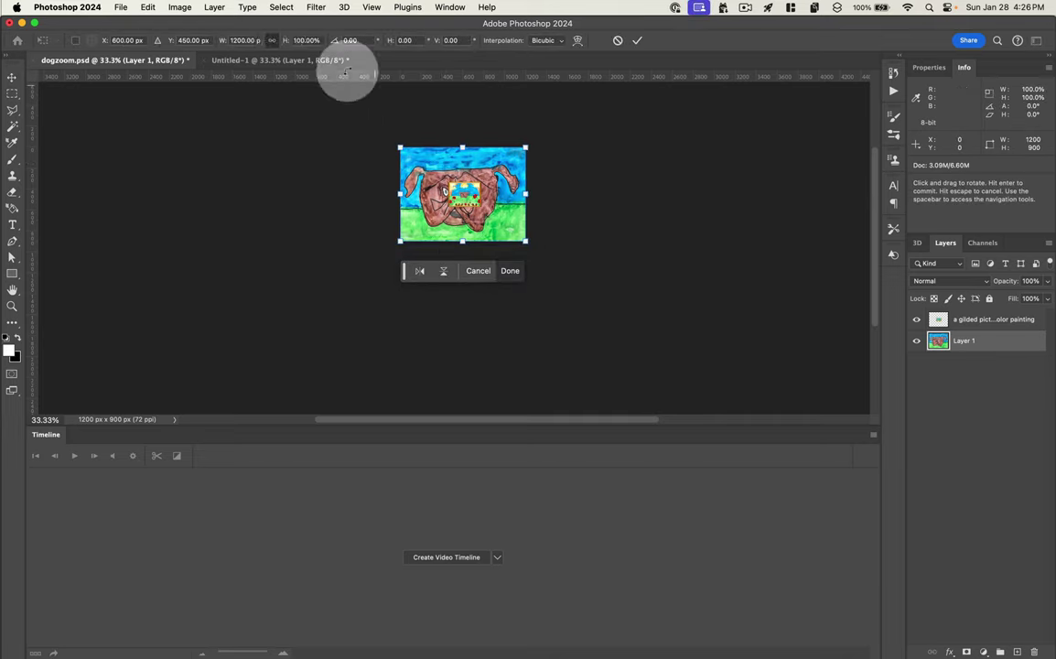
click(306, 40)
text(500)
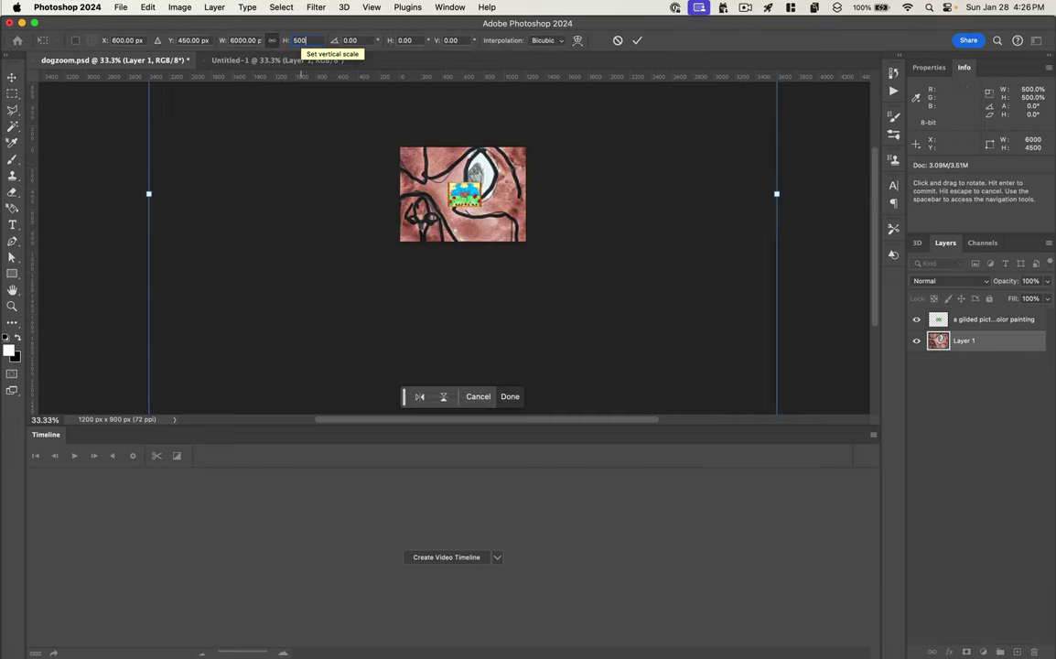
key(Return)
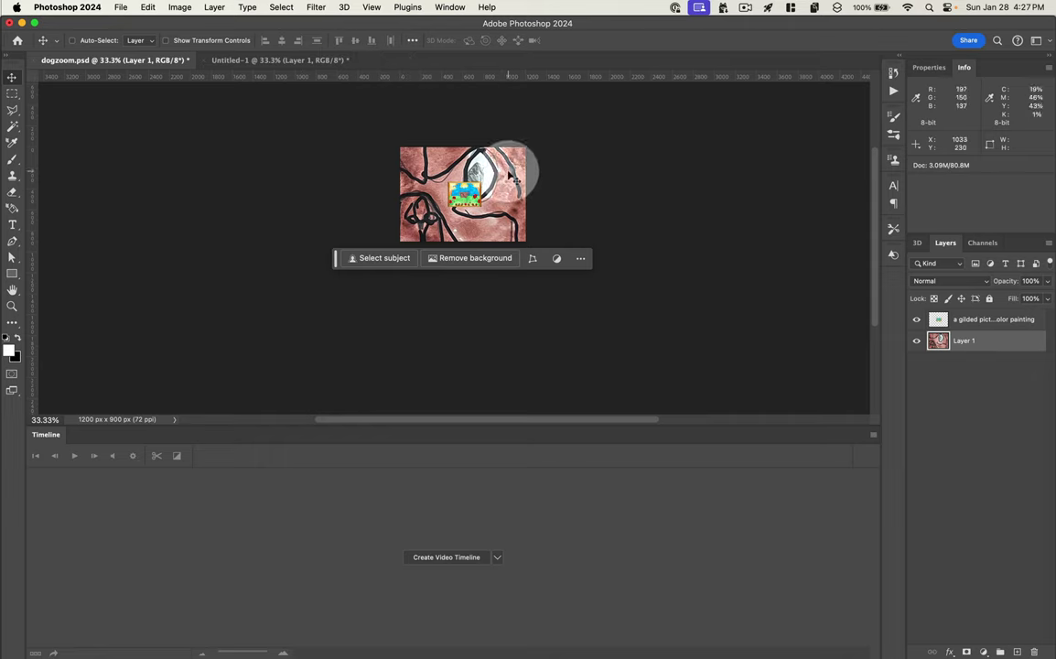
drag(503, 170, 518, 353)
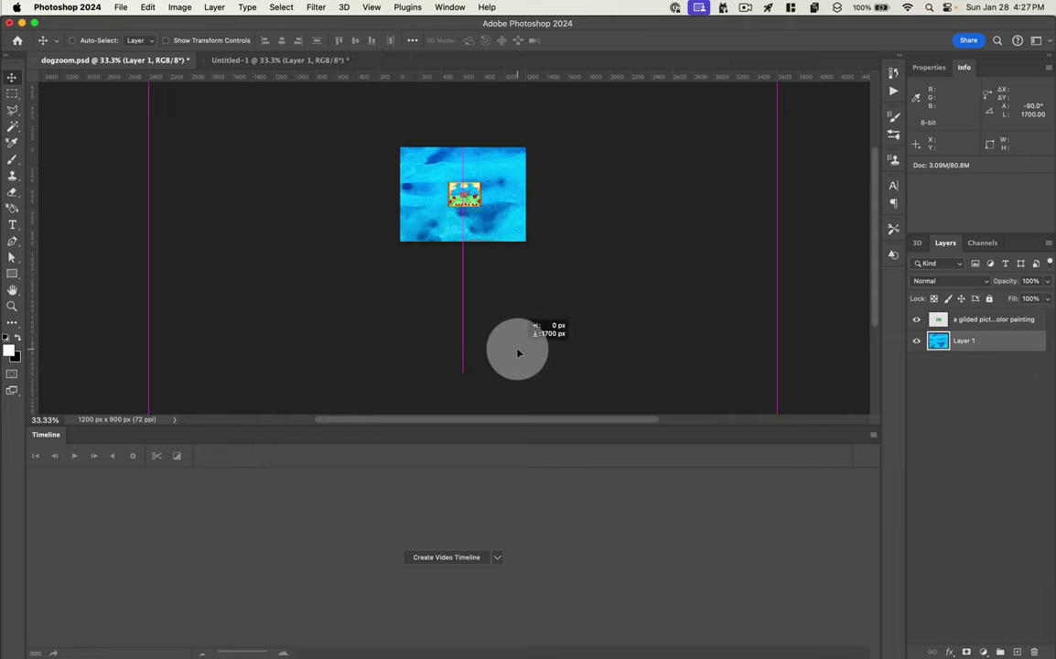
drag(518, 353, 517, 367)
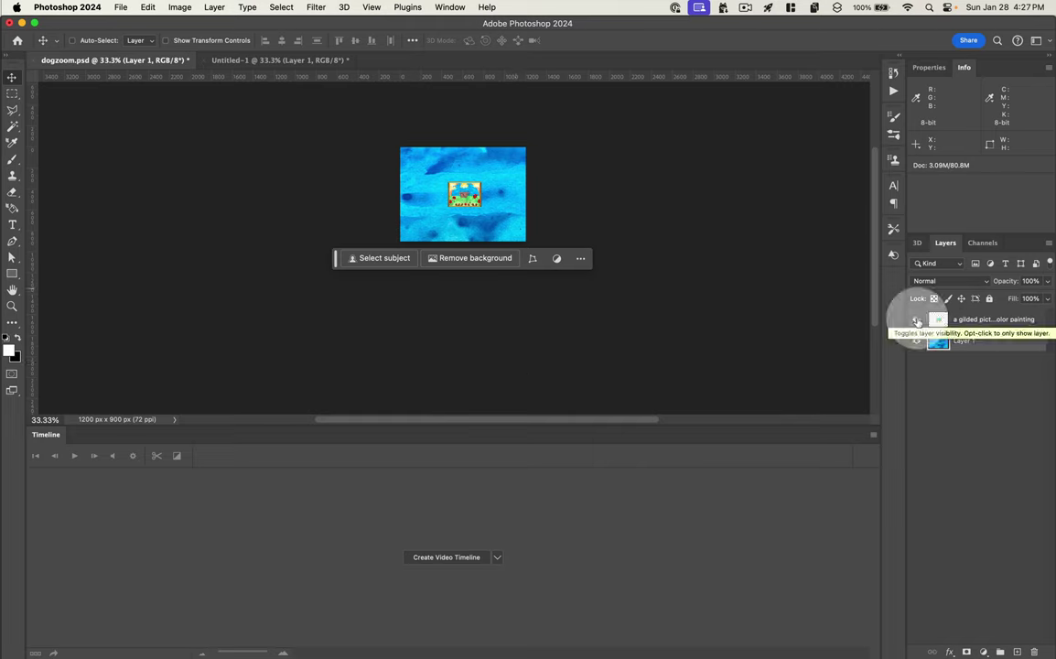
click(436, 558)
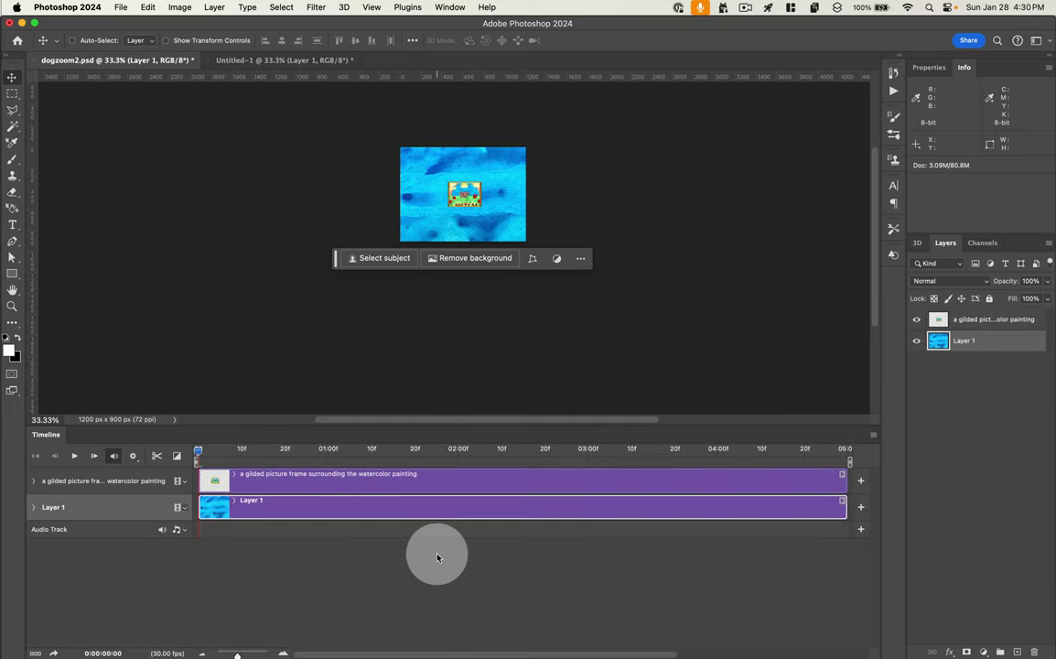
Merge both layers into one gilded-frame layer and apply the Zoom motion preset to its clip
shift+click(971, 319)
key(super+e)
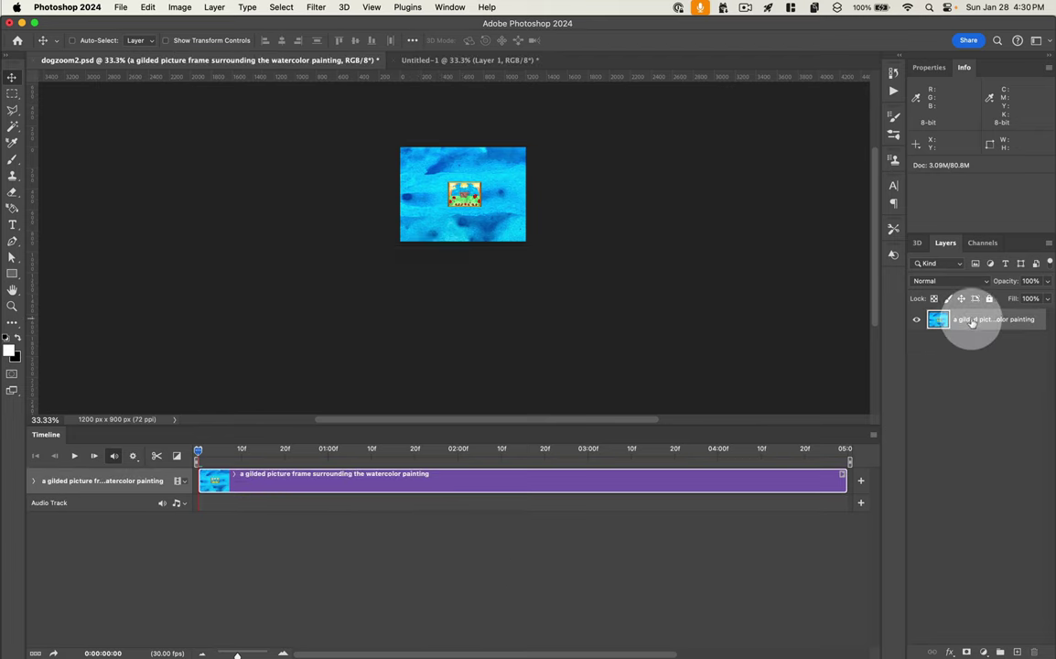
click(33, 481)
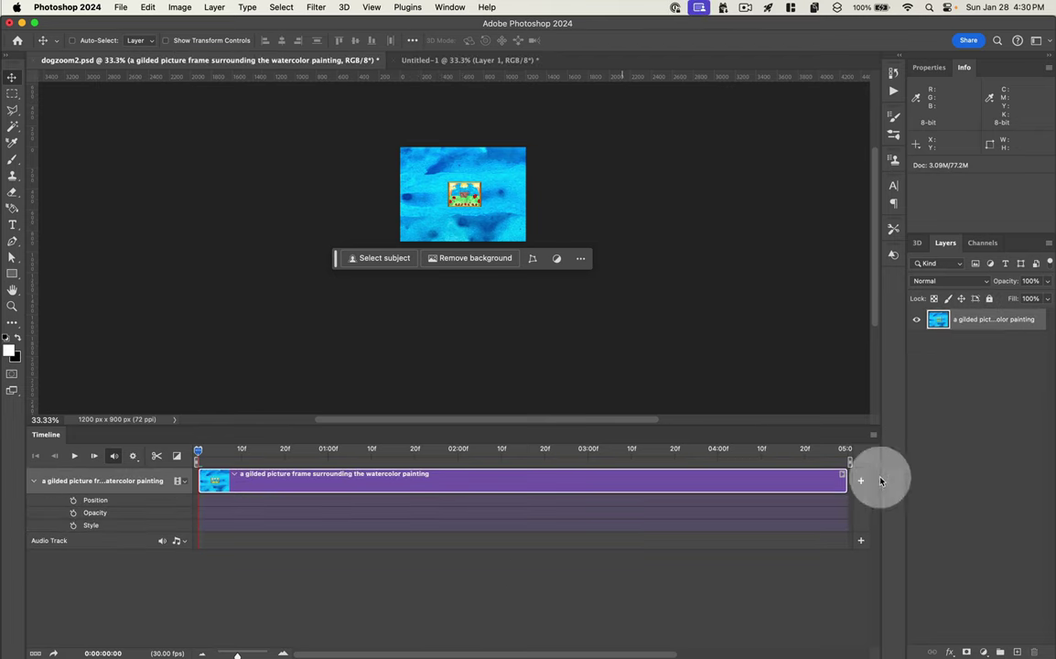
click(844, 472)
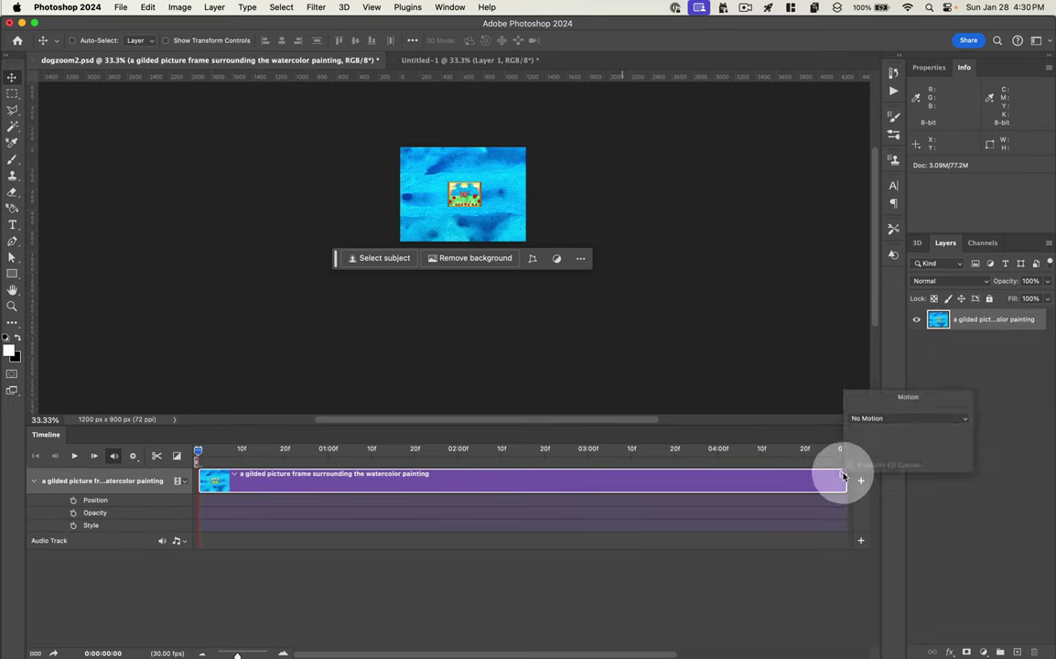
click(875, 418)
click(869, 466)
click(840, 503)
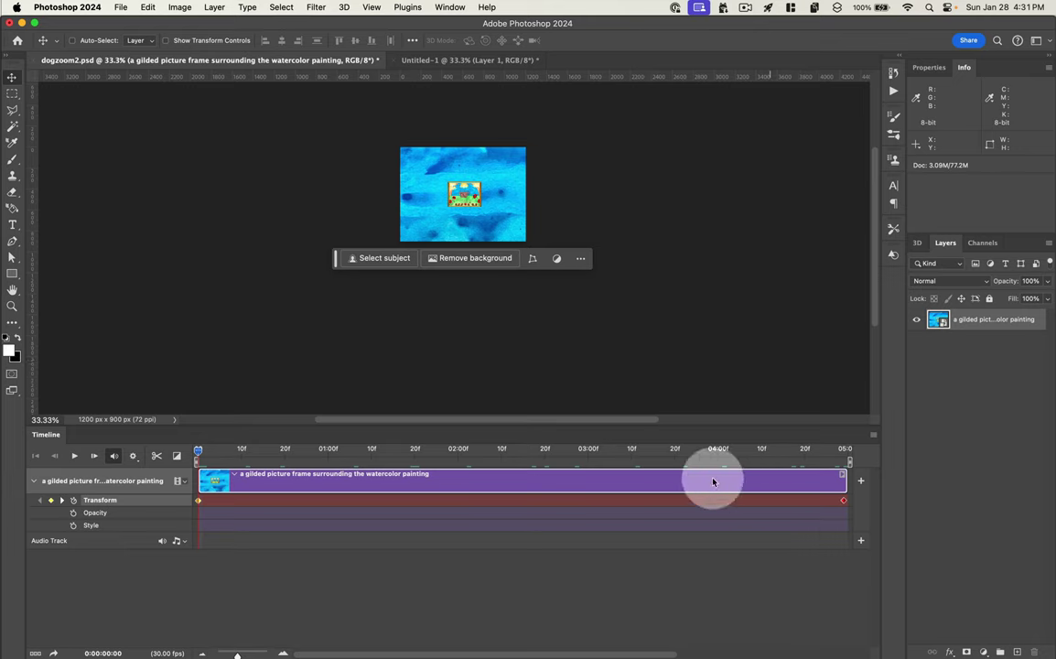
Scale the layer to 20% width and height at the end keyframe, then scrub to preview the zoom
click(843, 500)
key(super+t)
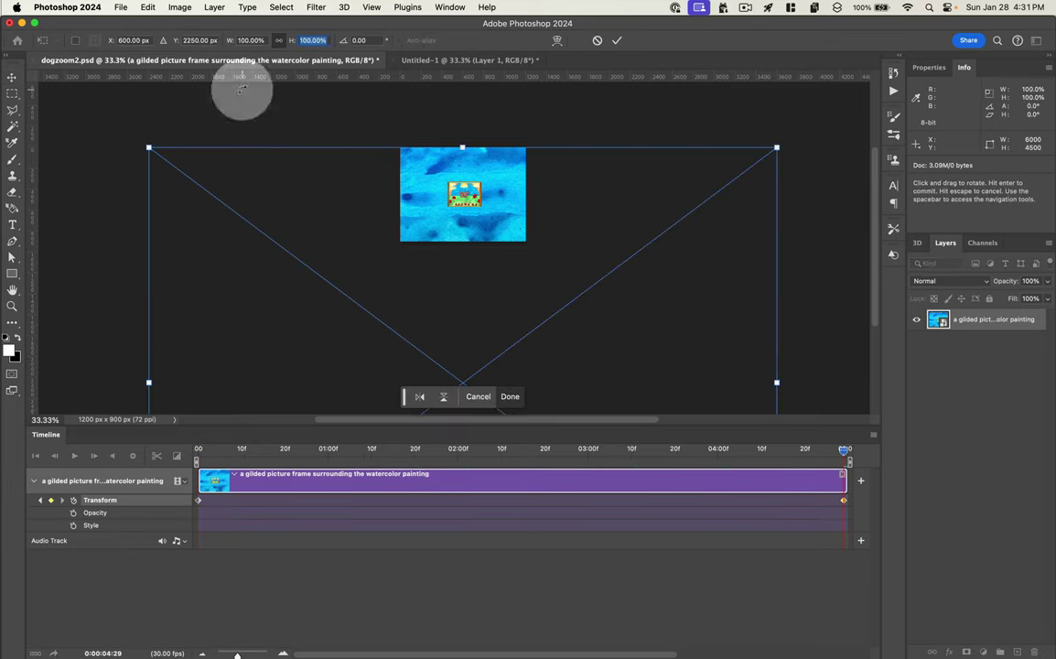
click(249, 41)
text(20)
key(Tab)
text(20)
click(459, 259)
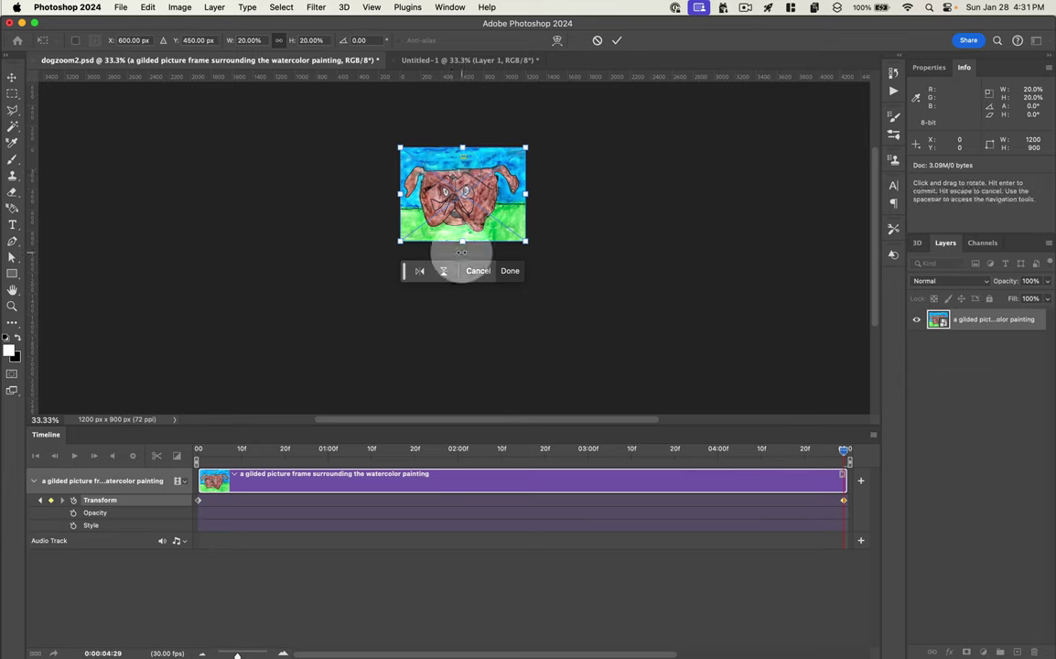
key(Return)
mouse_move(202, 449)
mouse_down()
mouse_move(611, 461)
mouse_move(726, 448)
mouse_move(849, 453)
mouse_move(868, 464)
mouse_move(231, 458)
mouse_move(644, 471)
mouse_move(513, 481)
mouse_move(605, 483)
mouse_move(52, 499)
mouse_move(871, 495)
mouse_move(335, 479)
mouse_move(902, 482)
mouse_move(658, 481)
mouse_up()
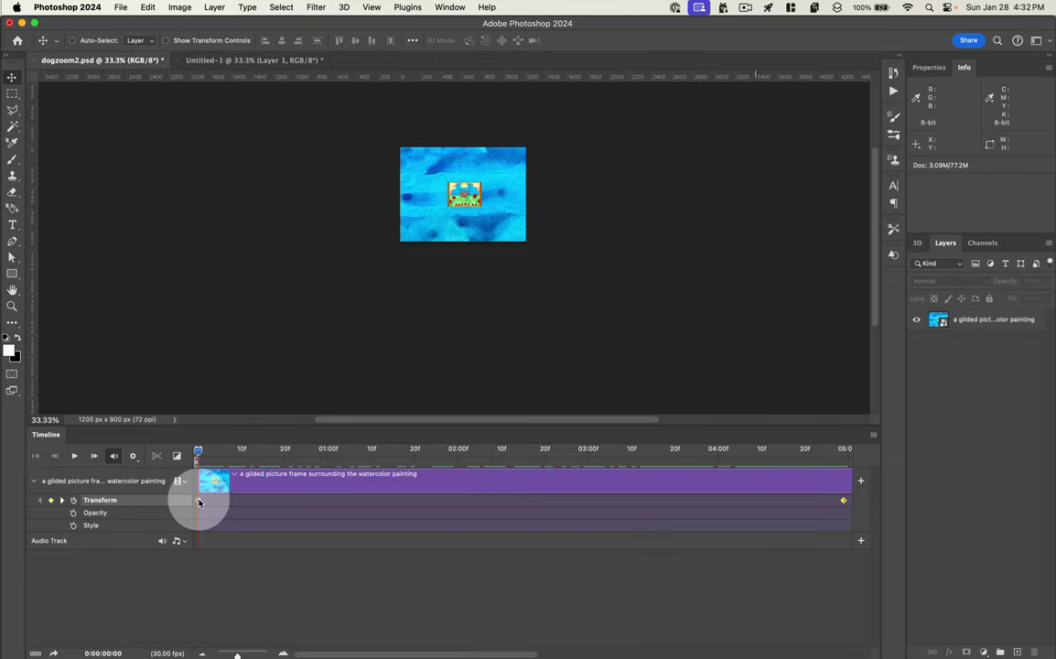
Select the last Transform keyframe and resize the layer to 20%
click(843, 500)
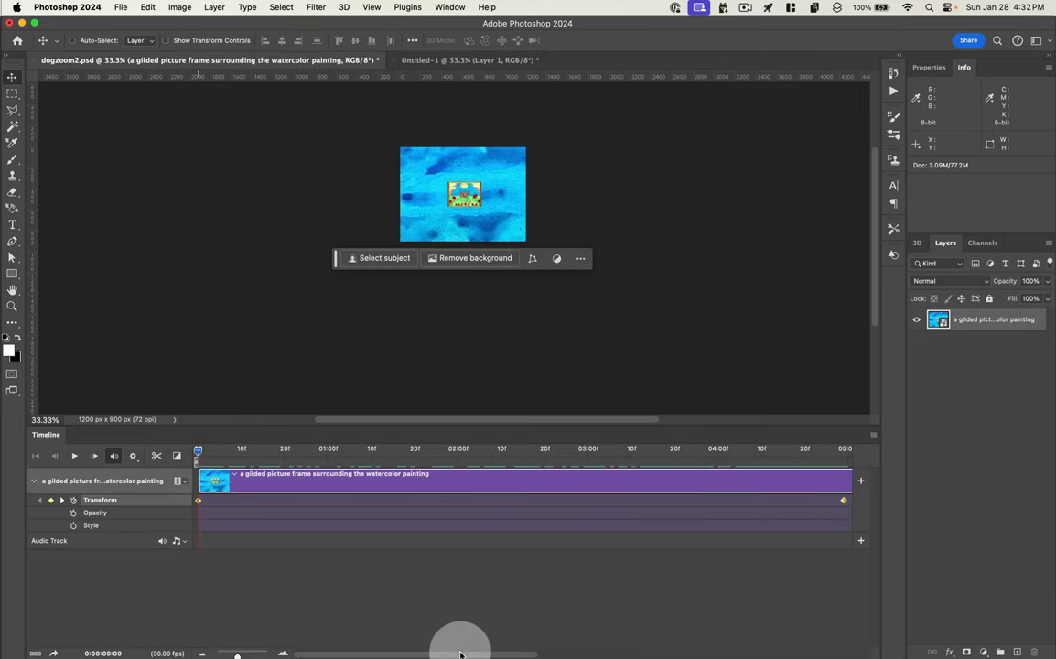
drag(462, 655, 681, 642)
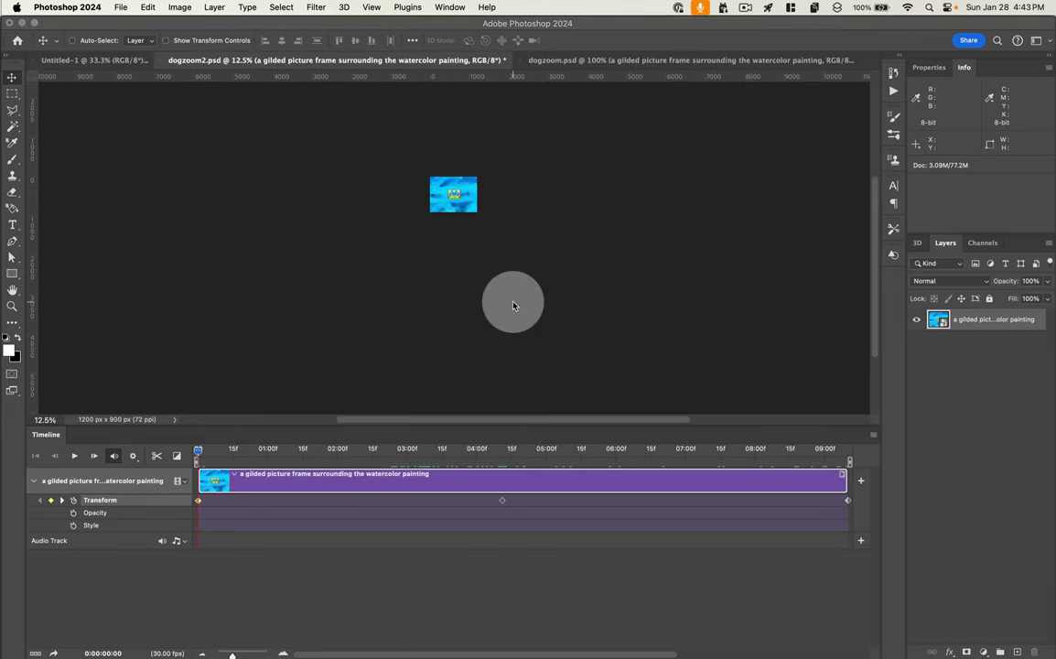
key(super+t)
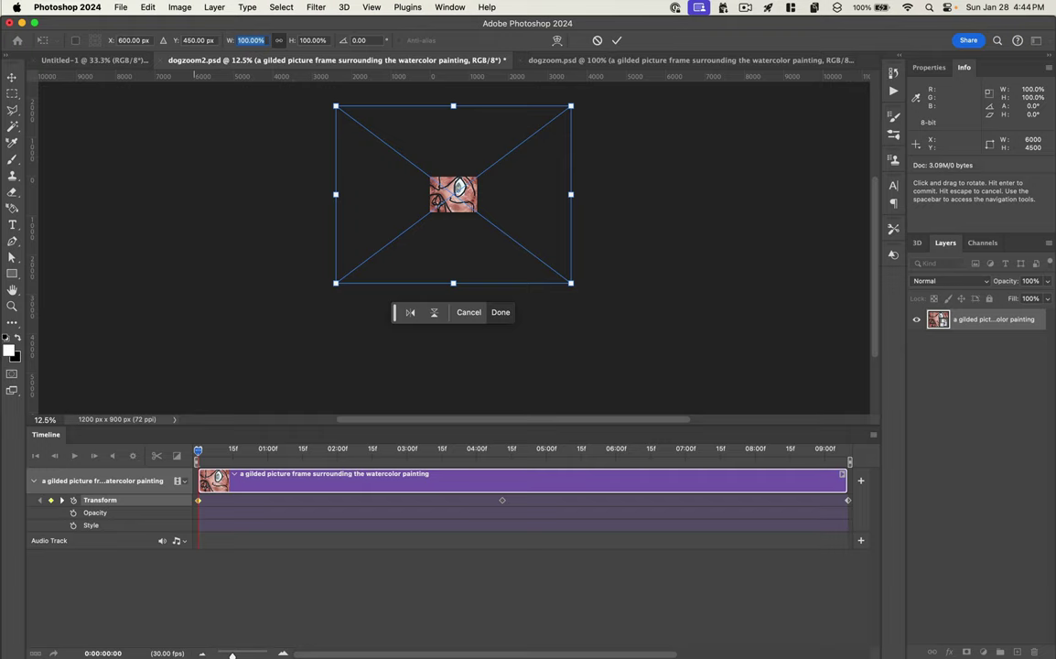
text(20)
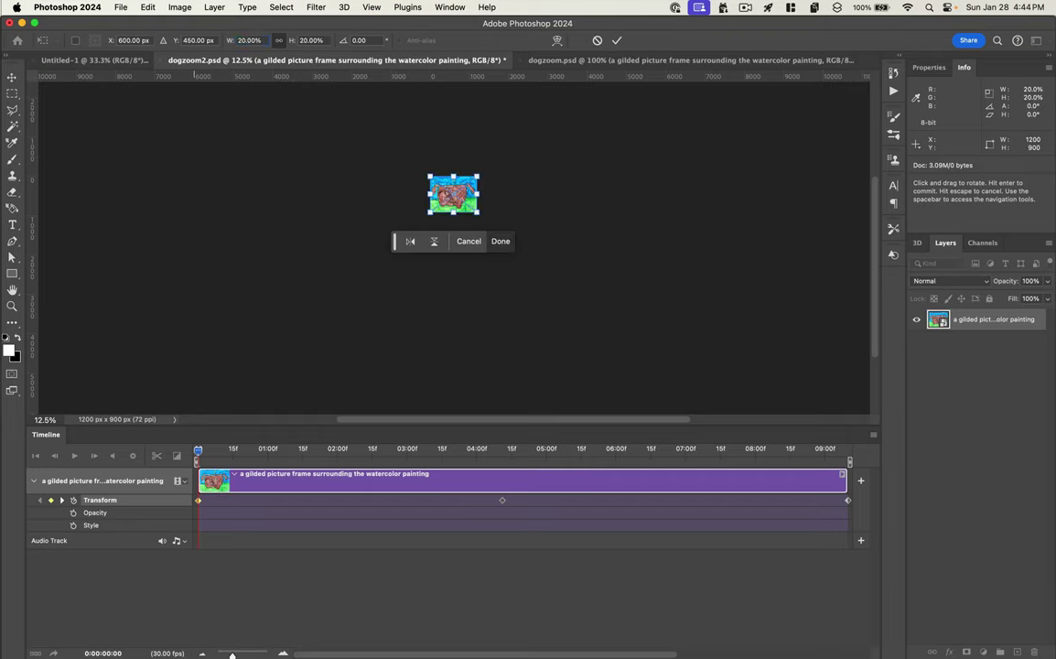
text(z)
key(Return)
key(super+1)
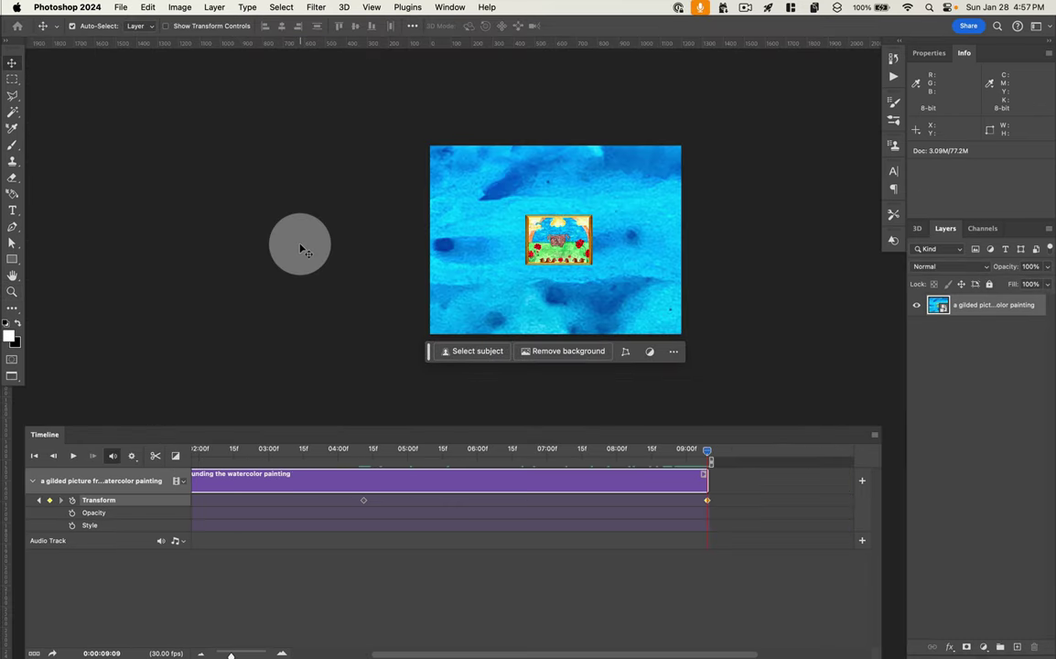
Paste the original dog painting as a new layer at 50% opacity for aligning, then try and undo Select All
key(super+v)
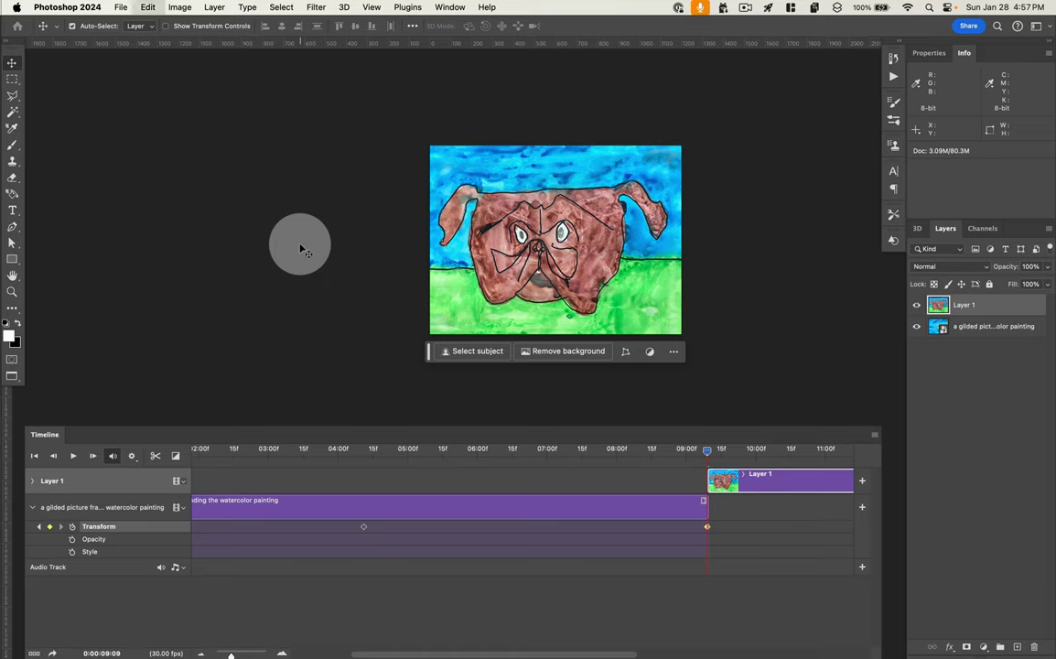
key(5)
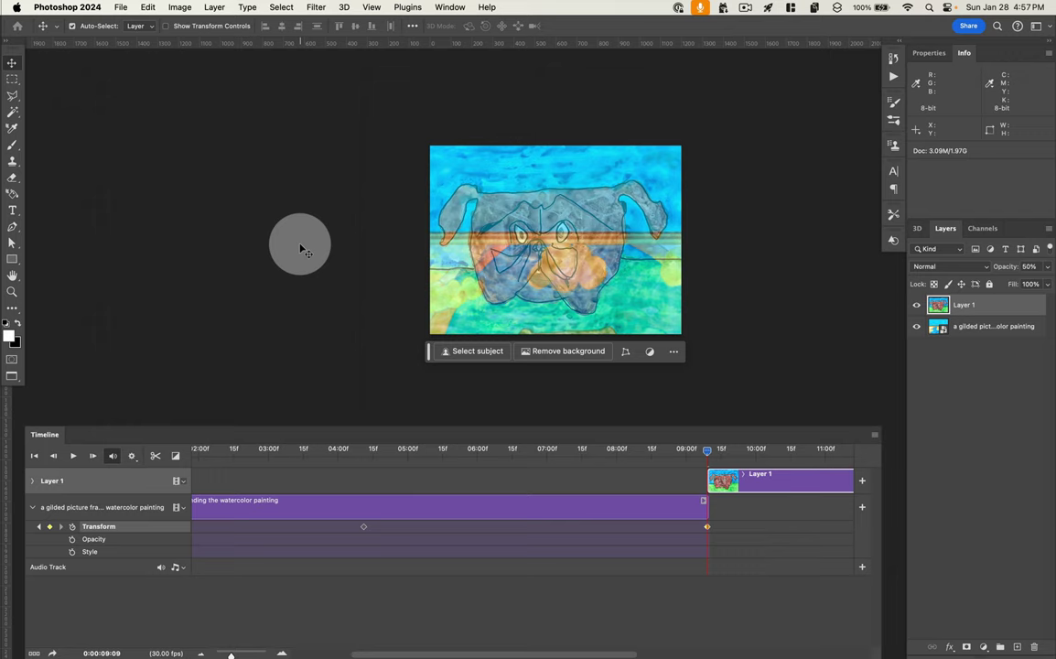
key(super+a)
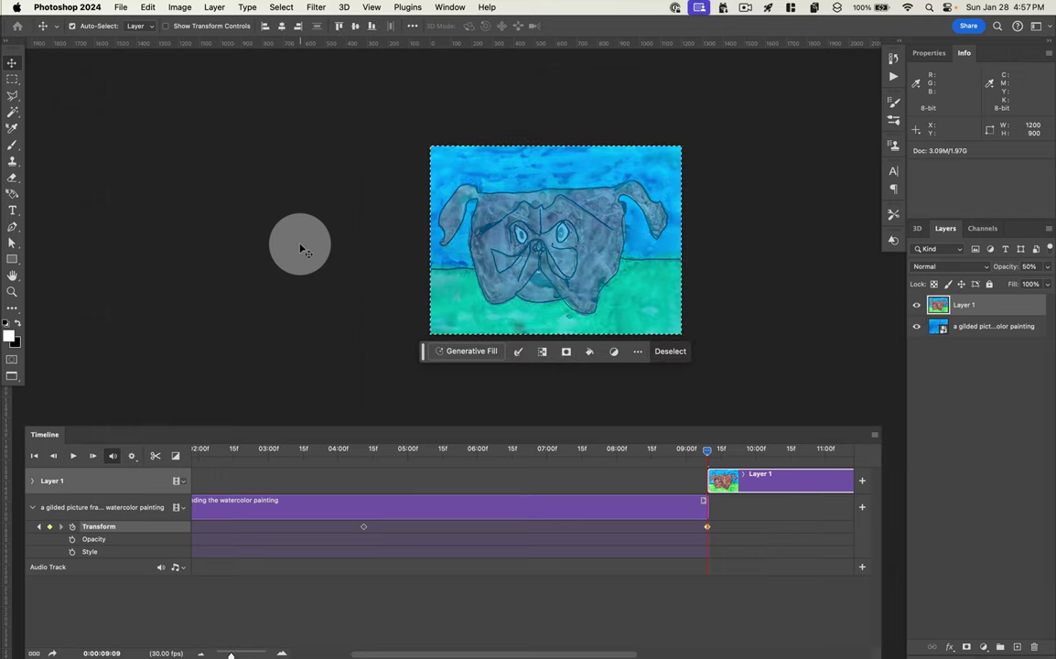
key(super+z)
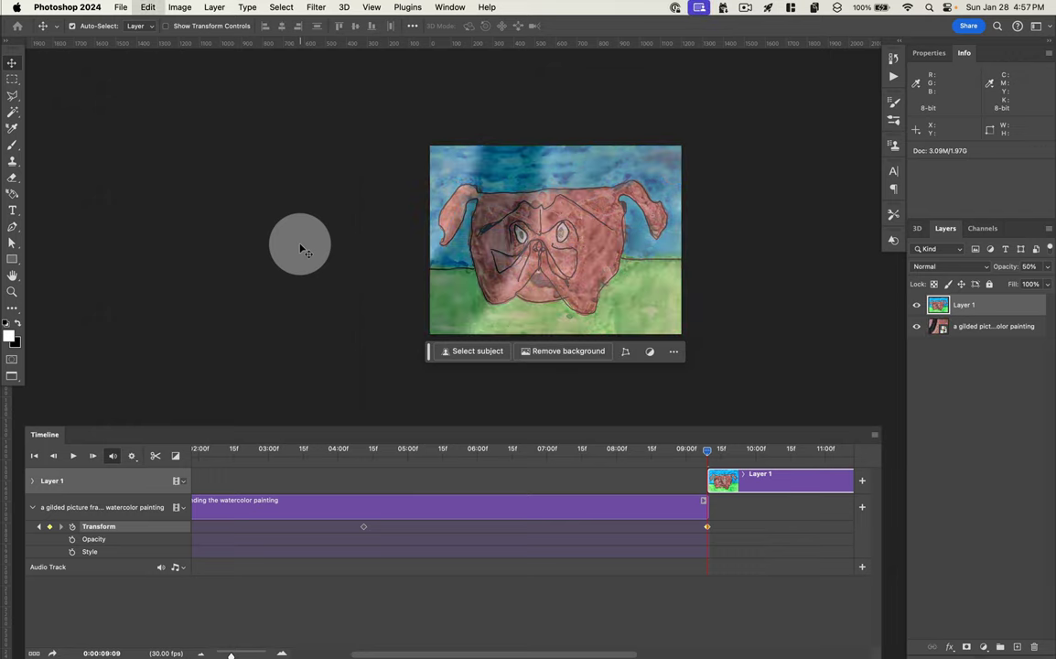
key(super+a)
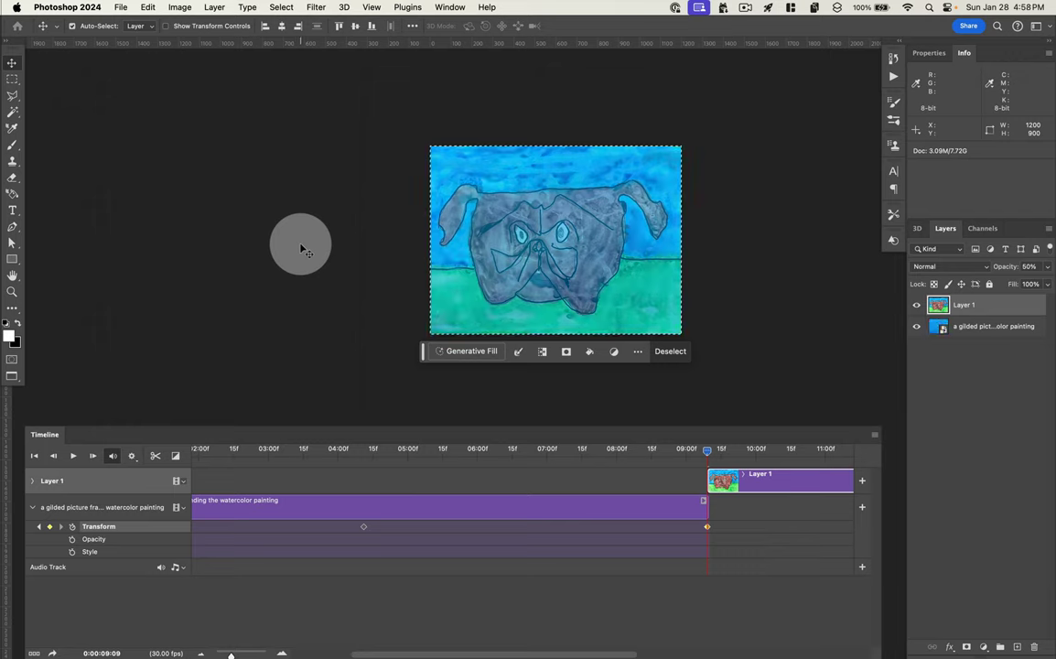
key(super+z)
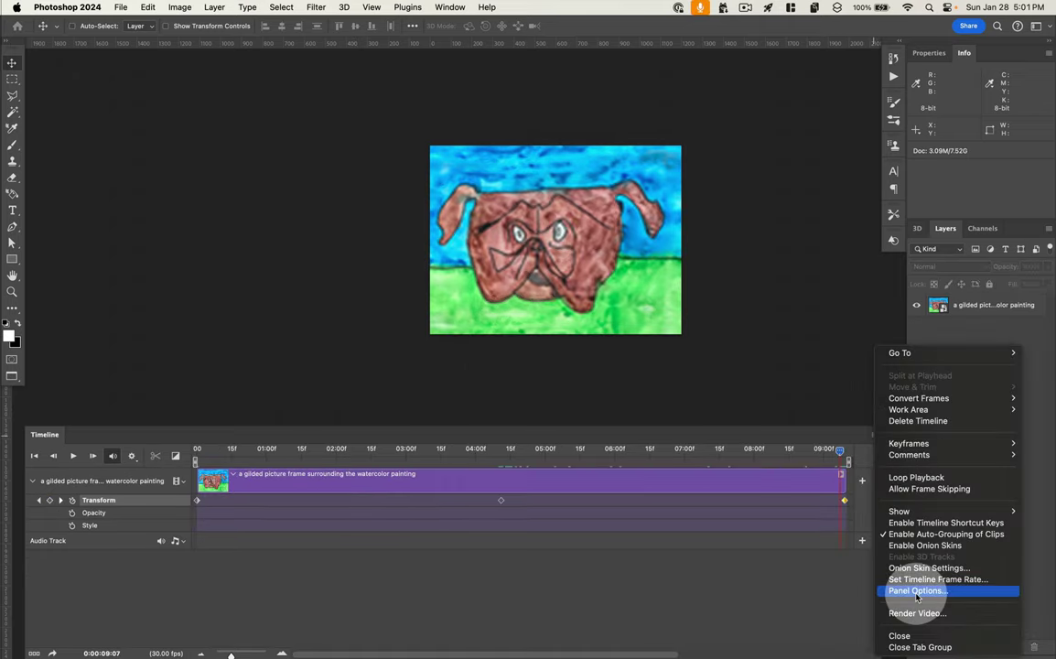
Render the timeline as H.264 video dogzoom2.mp4 at 1200 × 900, 30 fps
click(913, 614)
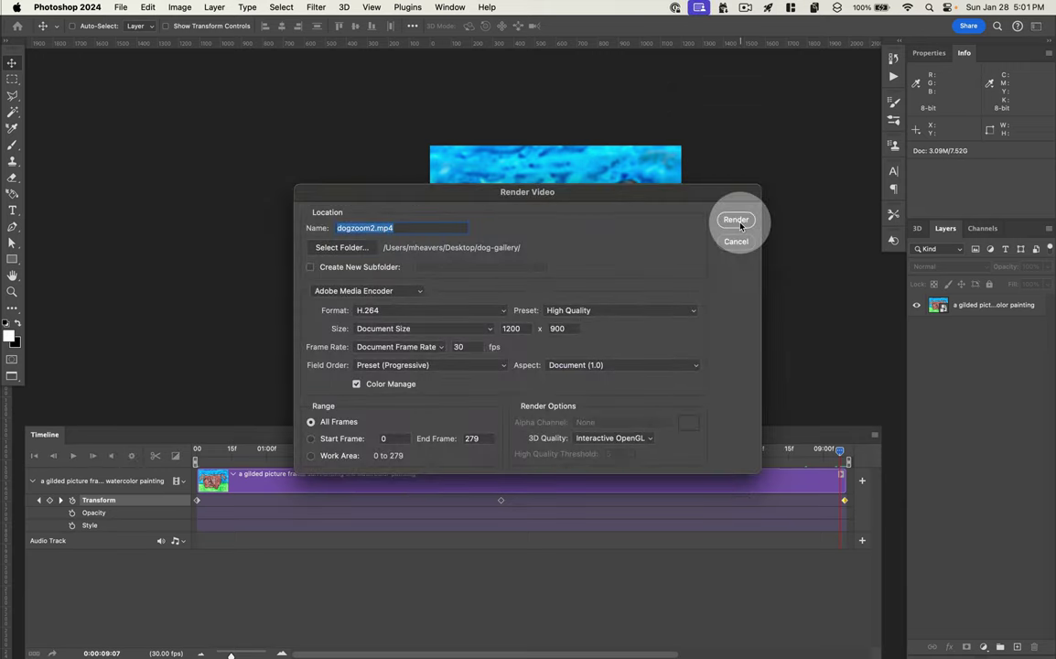
click(738, 220)
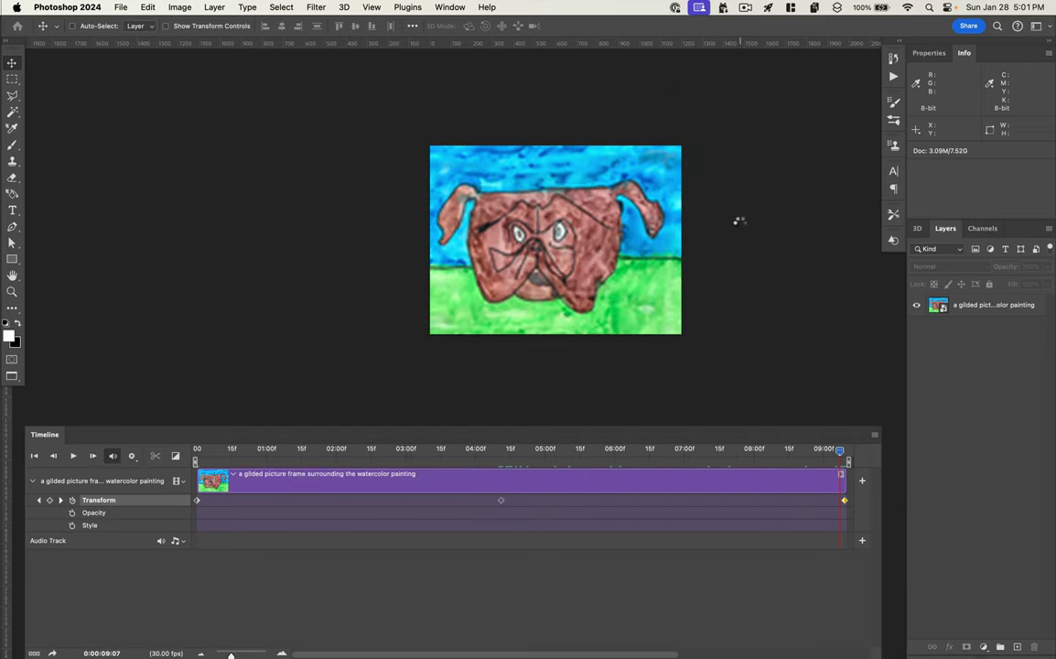
click(739, 220)
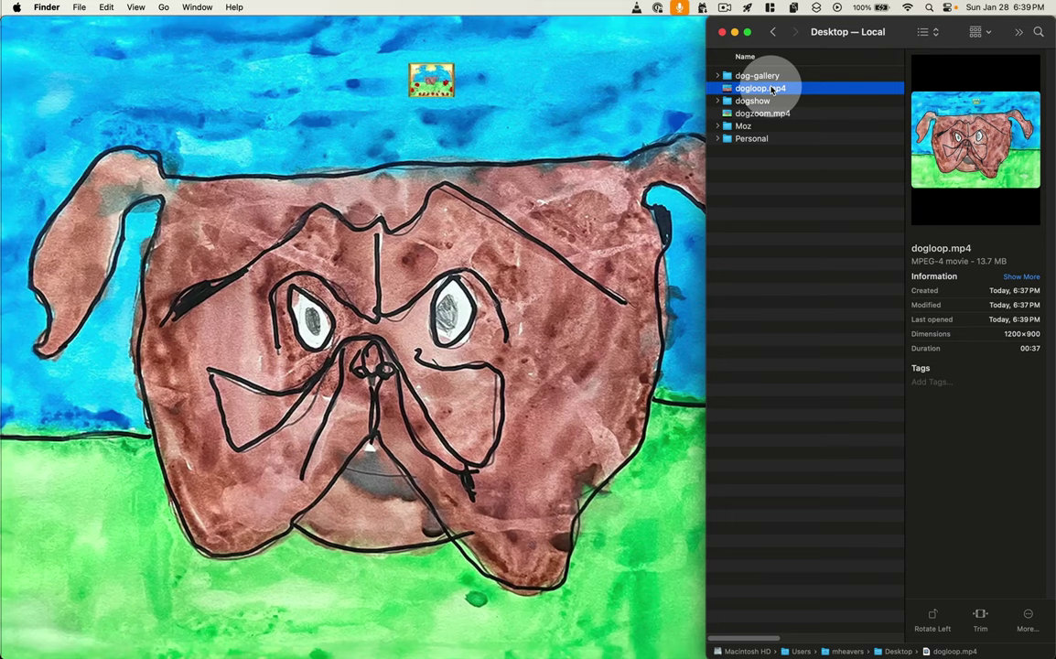
Open dogloop.mp4 in QuickTime Player and play the 37-second looping zoom through to its end
double_click(783, 87)
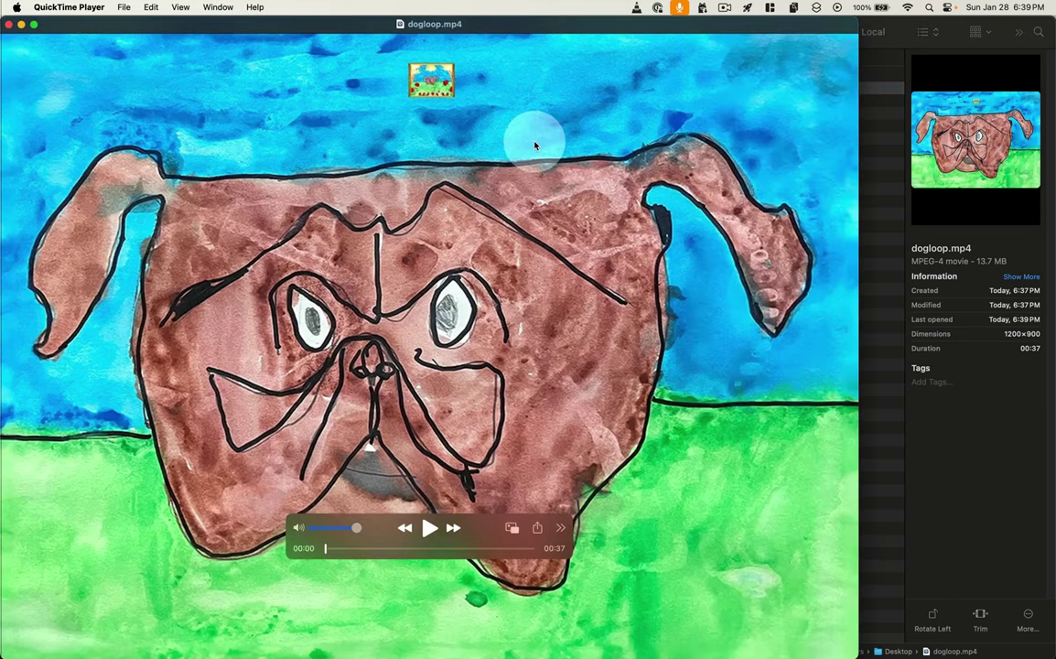
click(428, 528)
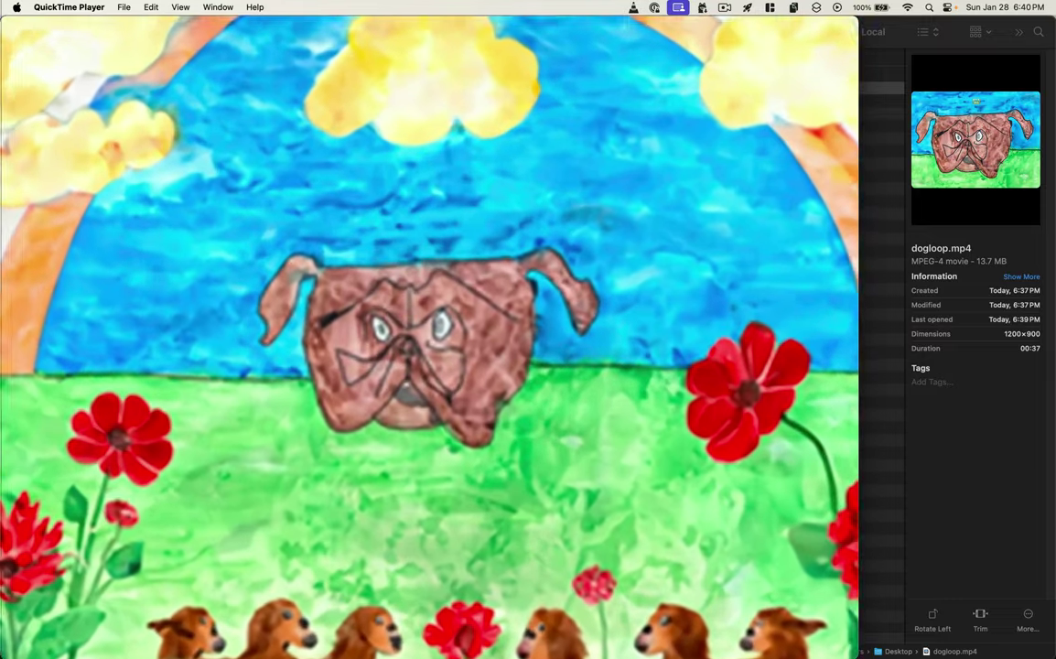
click(452, 372)
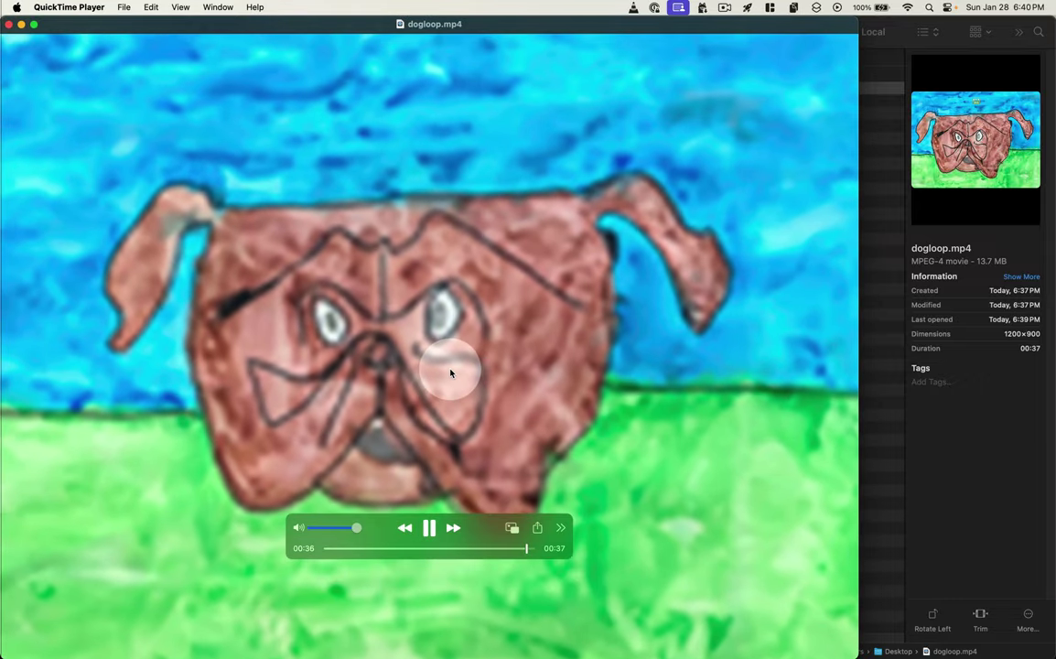